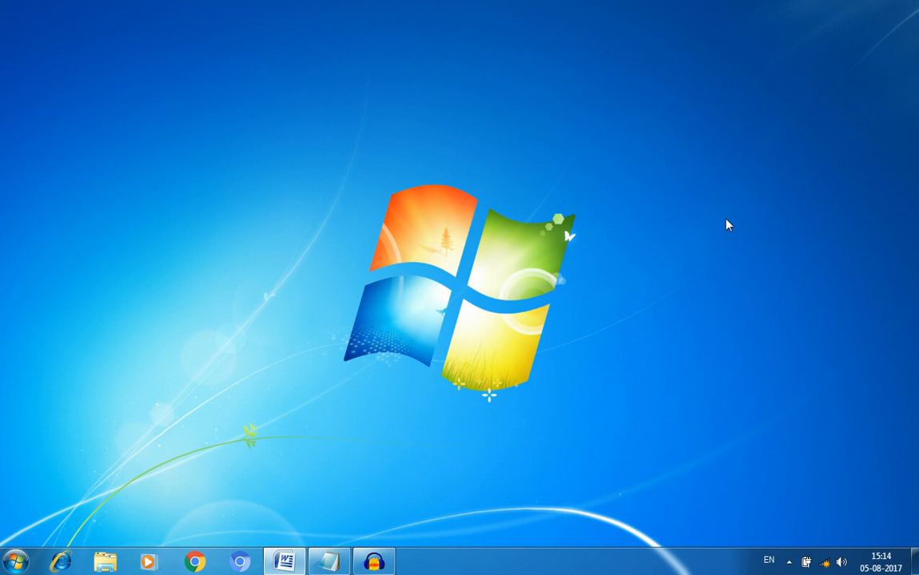
Step: Switch to the blank Word document and enter a person's full name on the first line
click(284, 562)
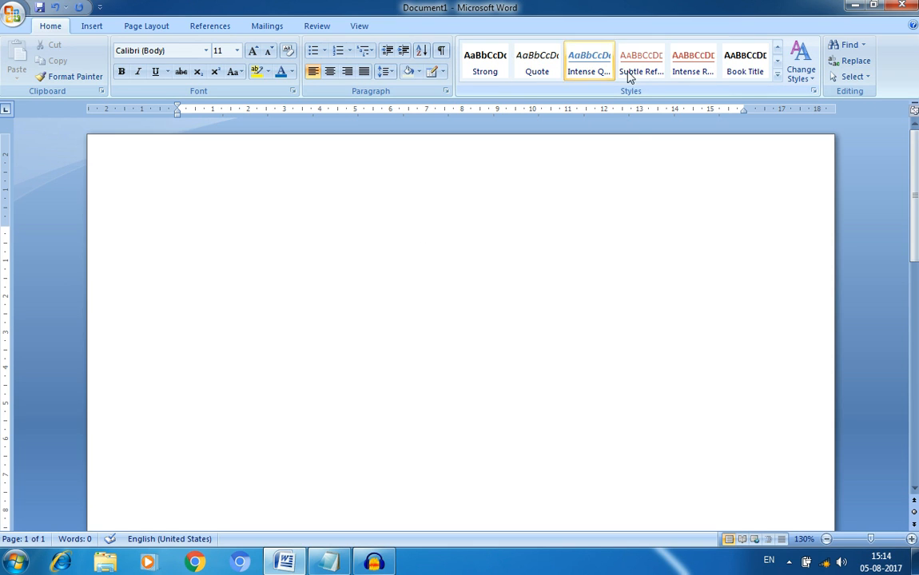
click(778, 74)
click(221, 226)
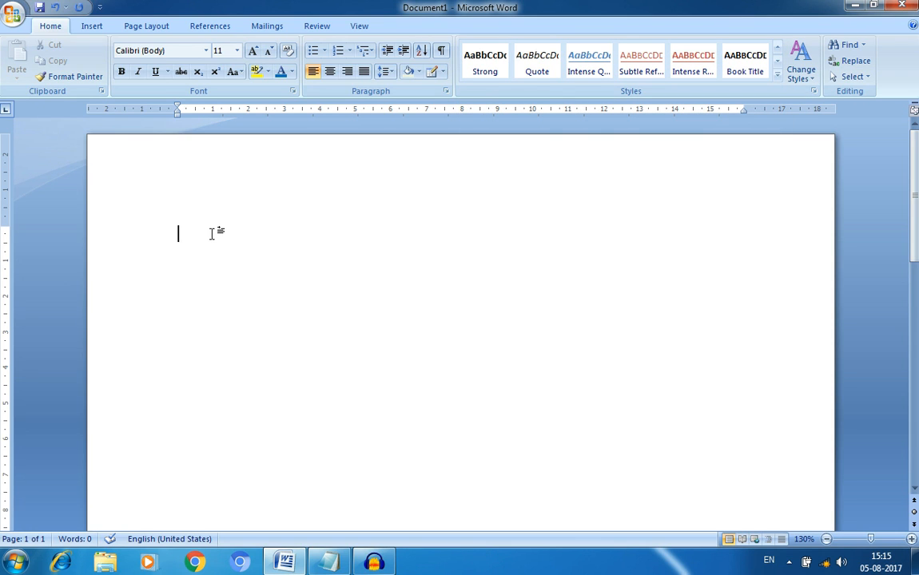
text(s)
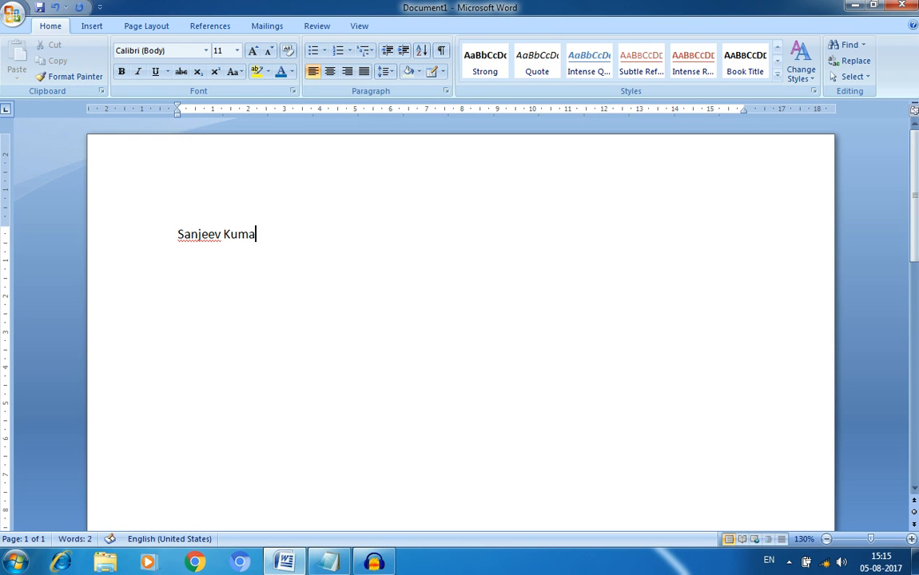
Step: Select the whole typed name and enlarge its font size to 28
key(shift+Left)
key(shift+Left)
key(shift+Left)
key(shift+Left)
key(shift+Left)
key(shift+Left)
key(shift+Left)
key(shift+Left)
key(shift+Left)
key(shift+Left)
key(shift+Left)
key(shift+Left)
key(shift+Left)
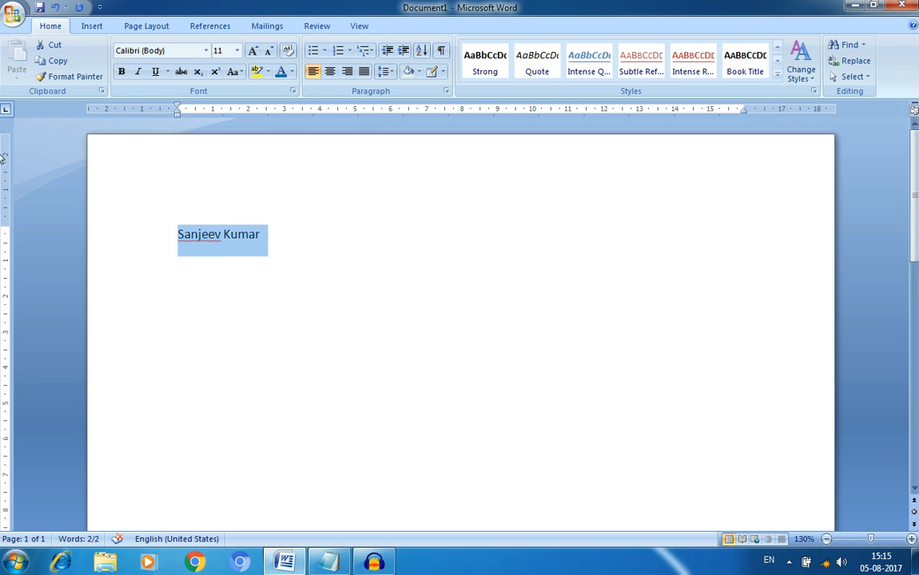
click(252, 51)
click(253, 51)
click(253, 51)
click(252, 51)
click(253, 52)
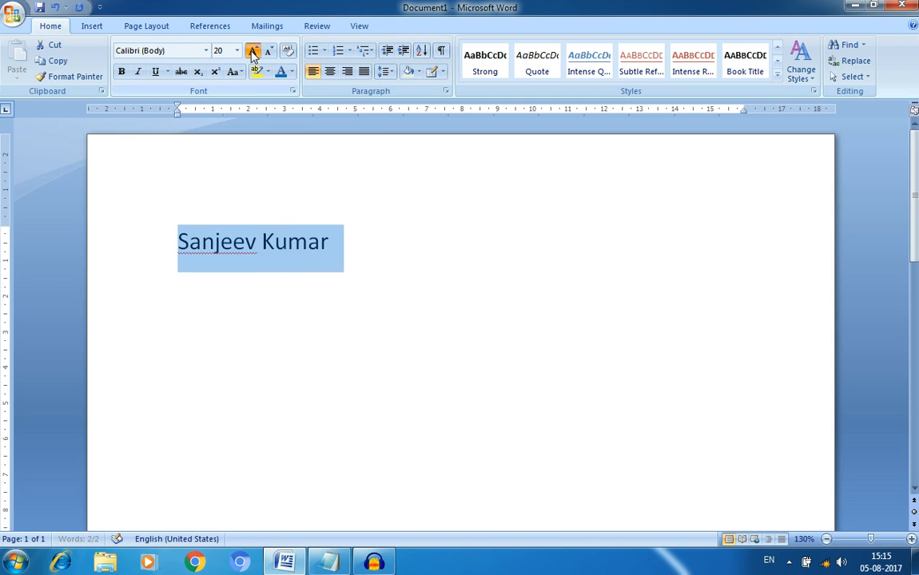
click(253, 51)
click(253, 51)
click(253, 51)
click(252, 51)
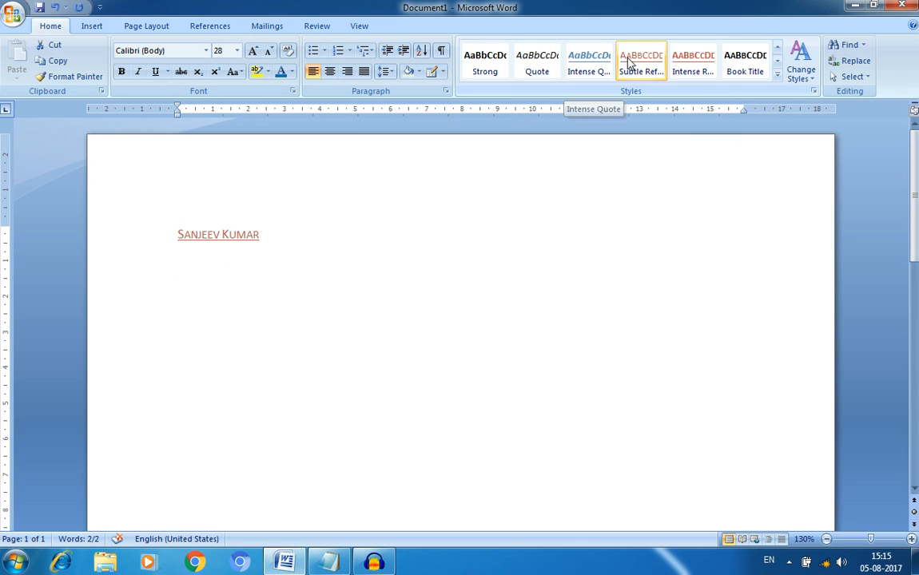
Step: Try the Book Title, Intense Quote and Subtle Reference quick styles on the selected name
click(747, 61)
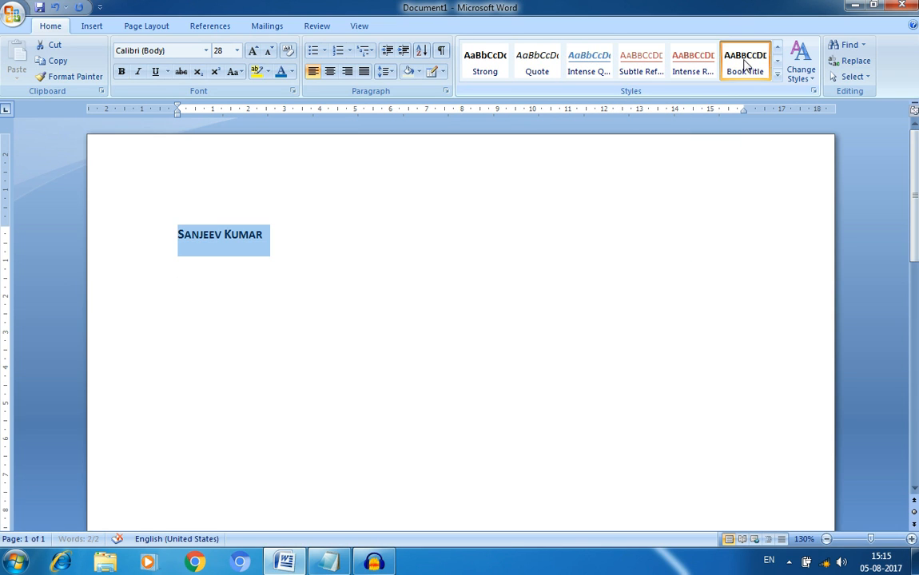
click(778, 75)
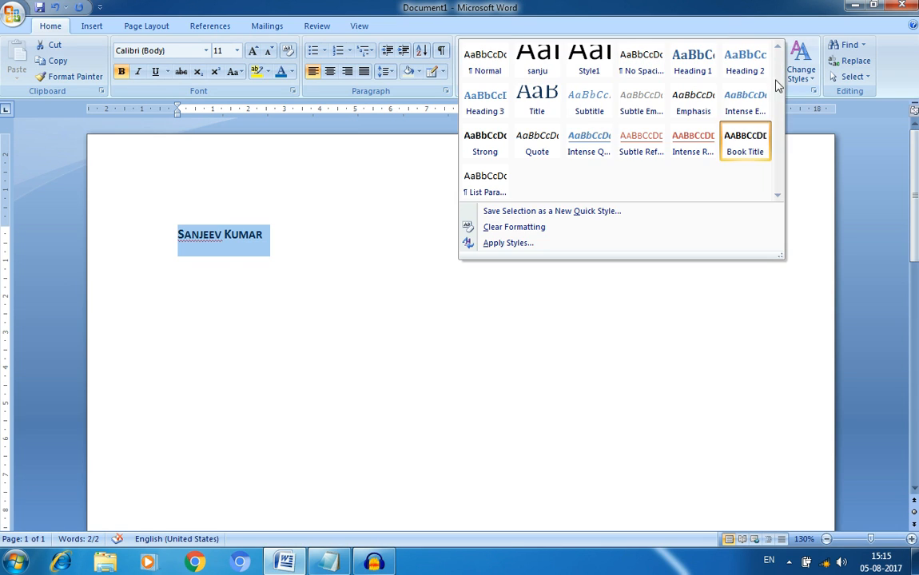
click(592, 140)
click(648, 64)
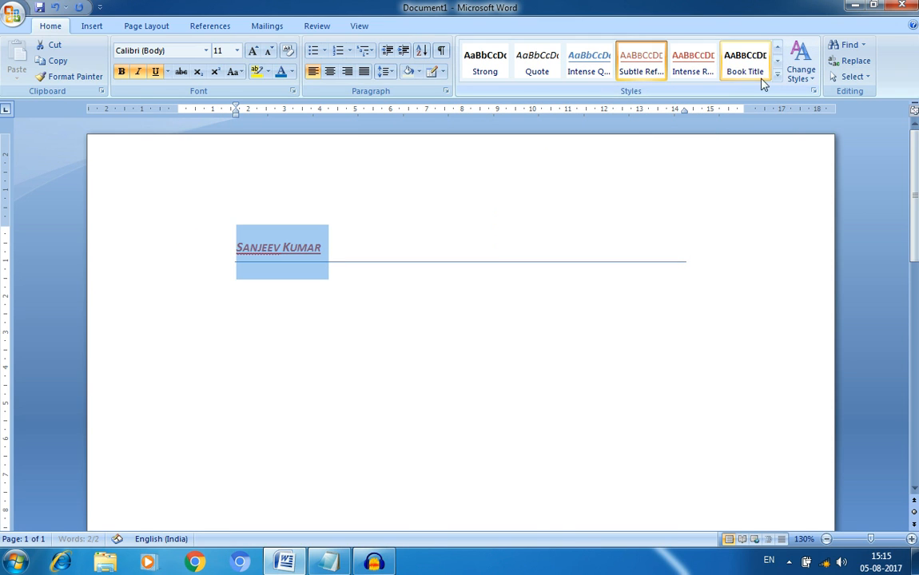
Step: Try the Strong and Emphasis quick styles on the selected name
click(777, 74)
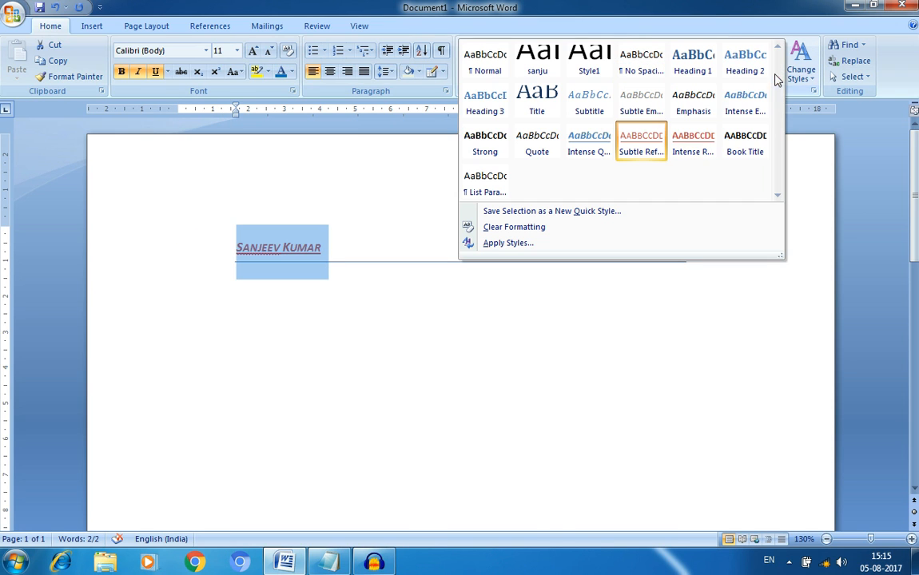
click(740, 137)
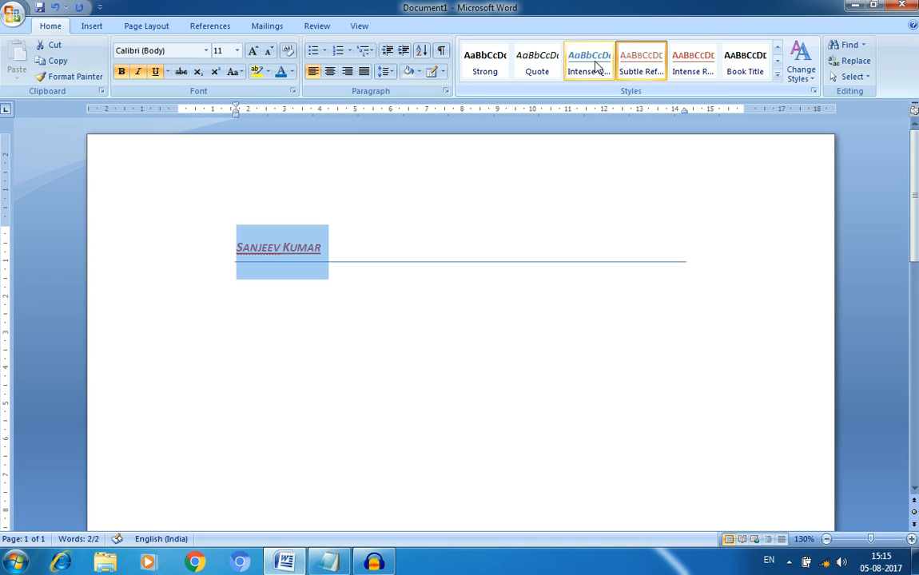
click(490, 66)
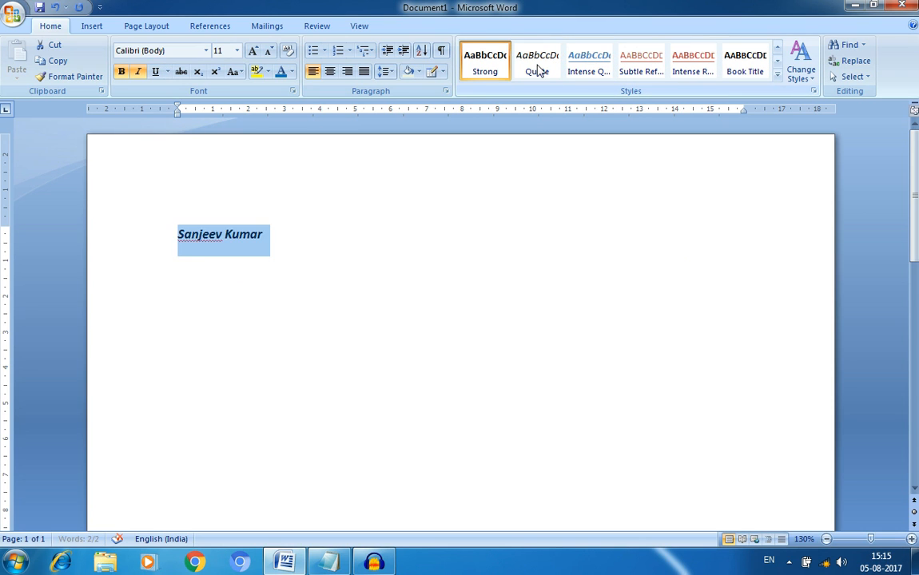
click(776, 74)
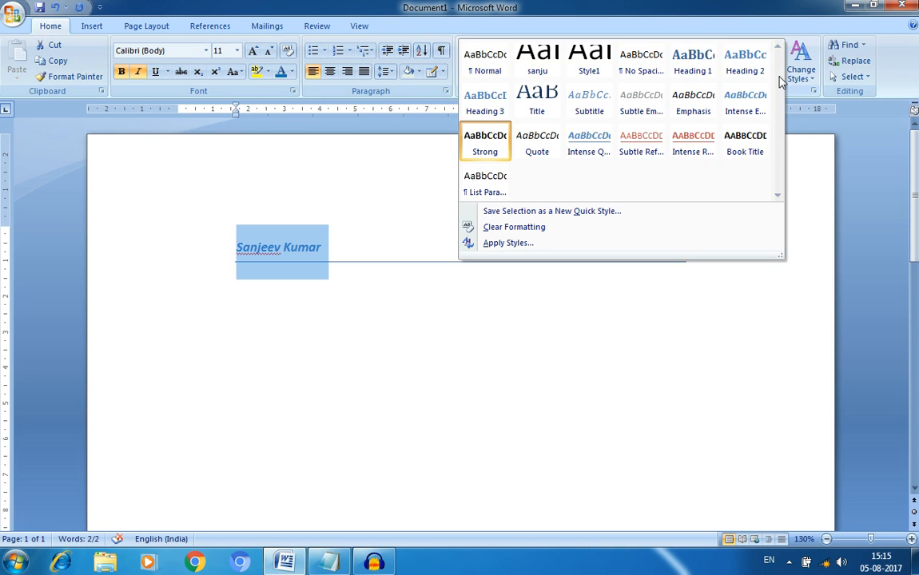
click(680, 109)
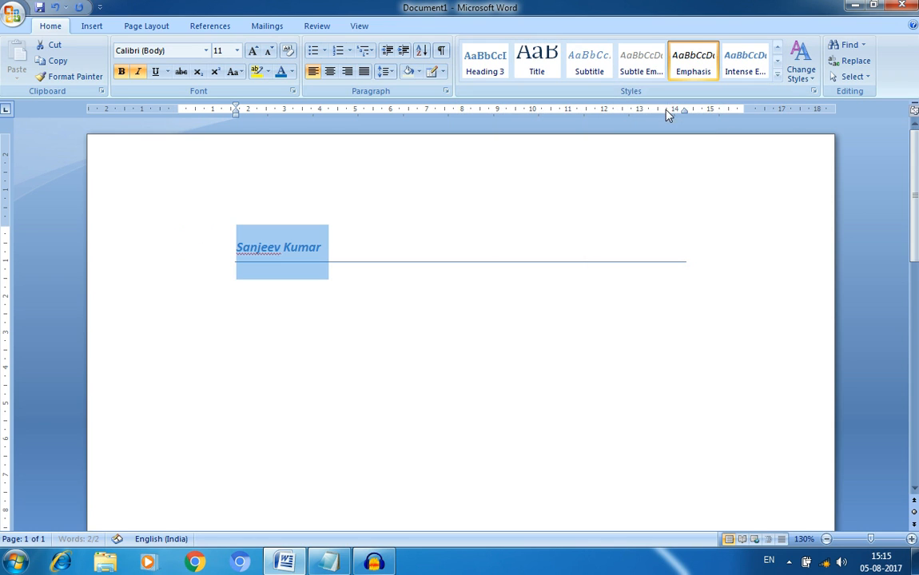
Step: Reset the document's quick styles and switch the style set to Traditional
click(810, 86)
mouse_move(815, 94)
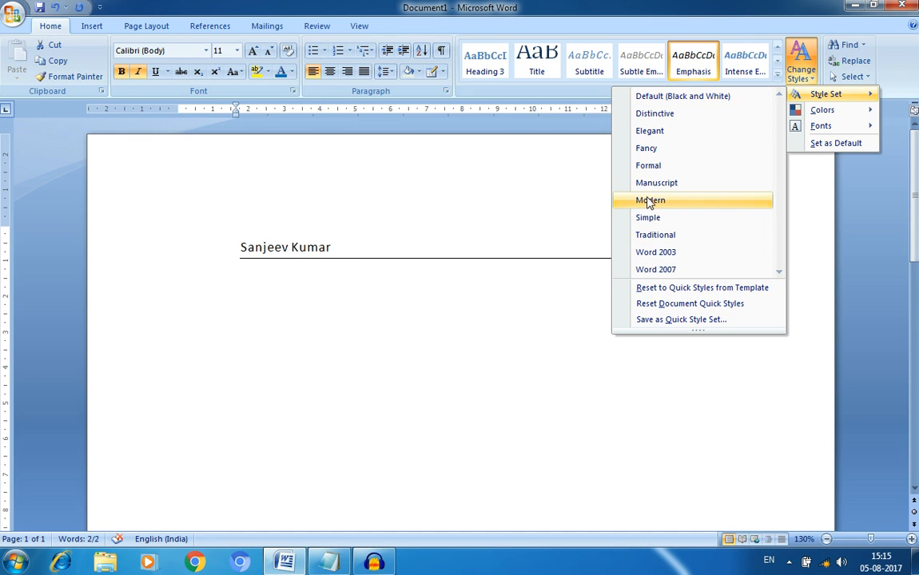
click(692, 305)
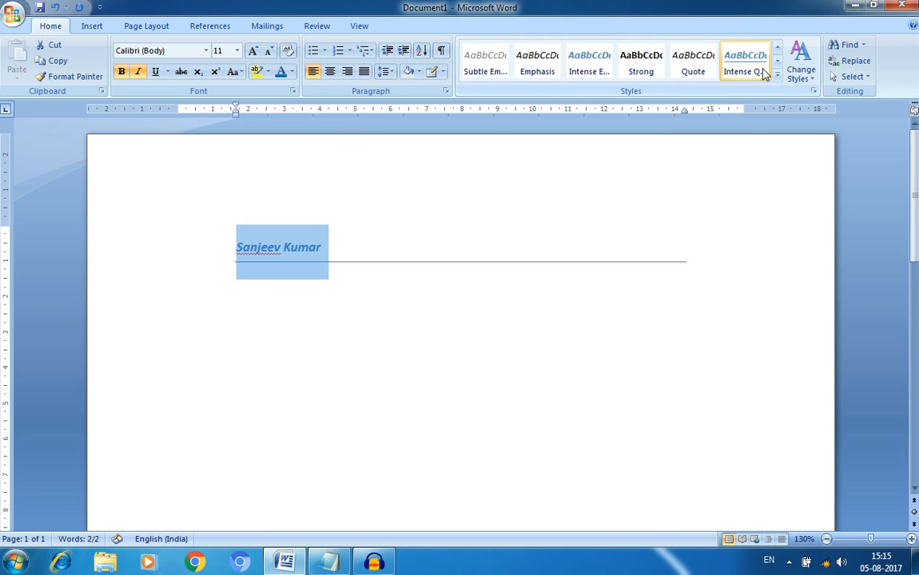
click(800, 76)
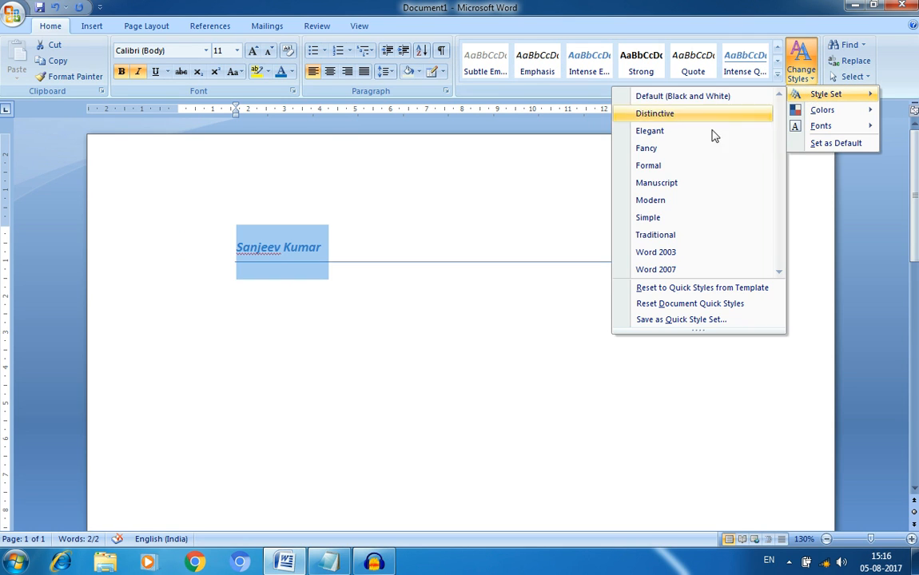
click(655, 234)
Step: Examine the built-in theme colors, the theme fonts and the option for making the current style set the default
click(802, 72)
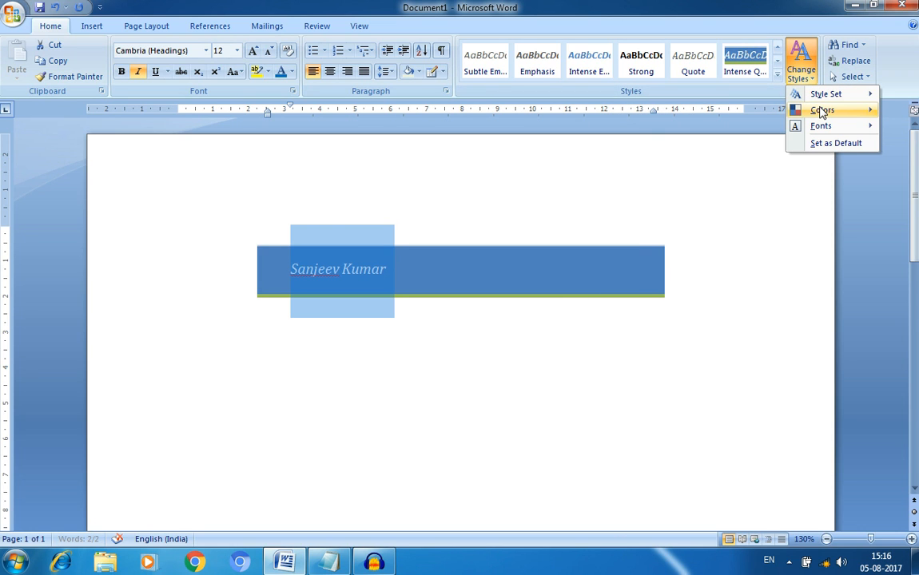
mouse_move(822, 112)
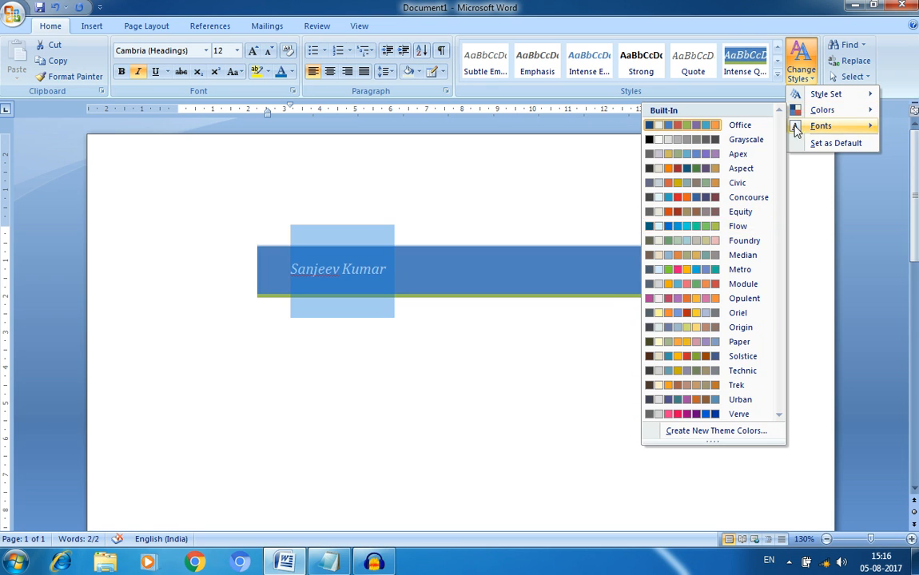
mouse_move(796, 127)
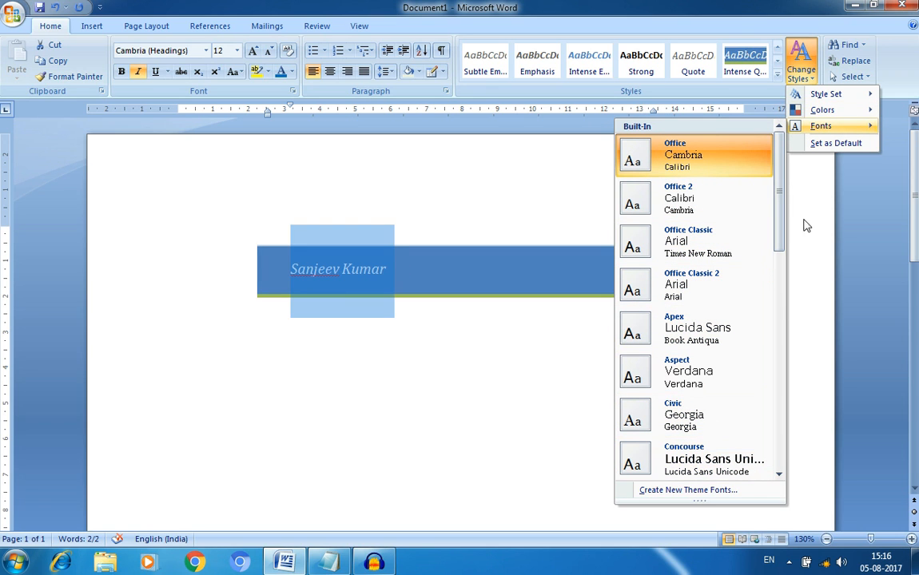
drag(780, 199, 782, 299)
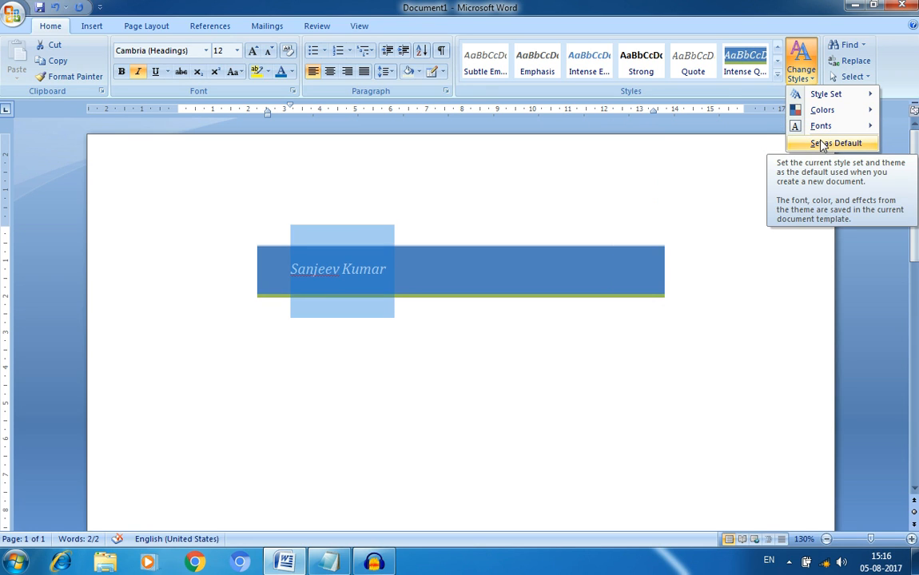
click(770, 153)
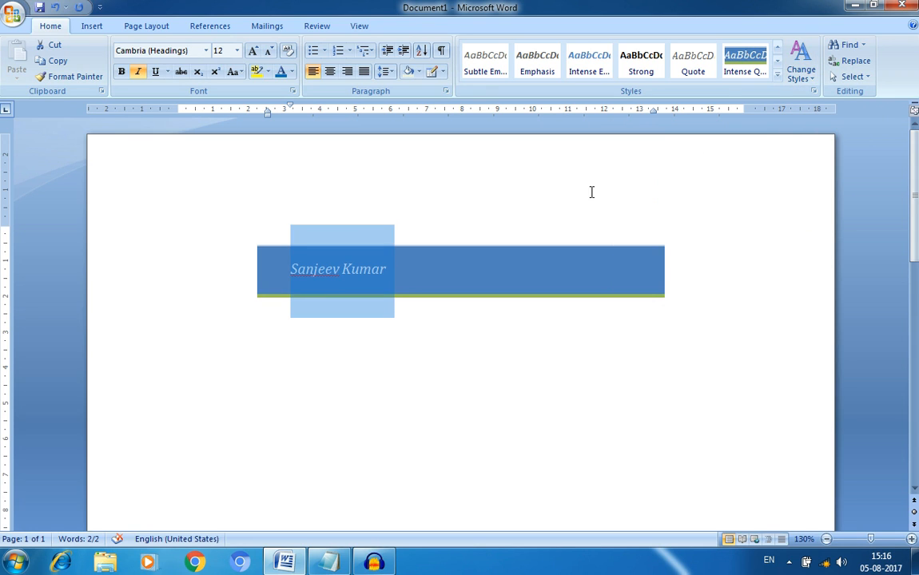
Step: Apply the Emphasis quick style to the name and remove its italic and bold formatting
click(776, 73)
click(534, 102)
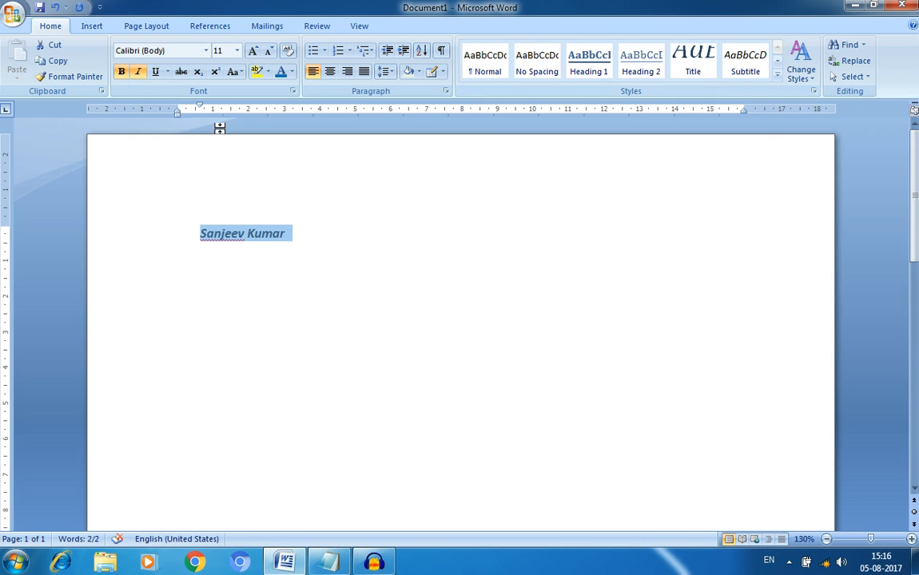
click(138, 72)
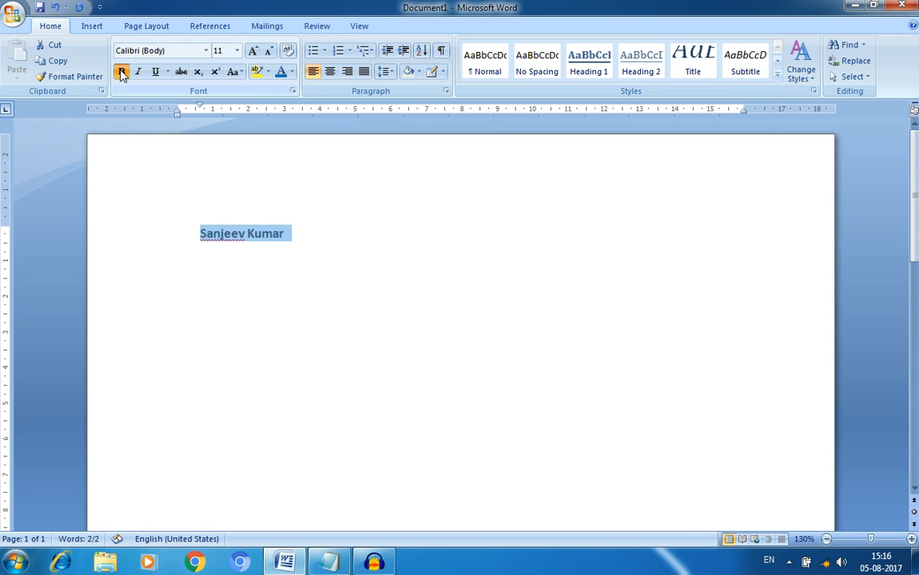
click(121, 71)
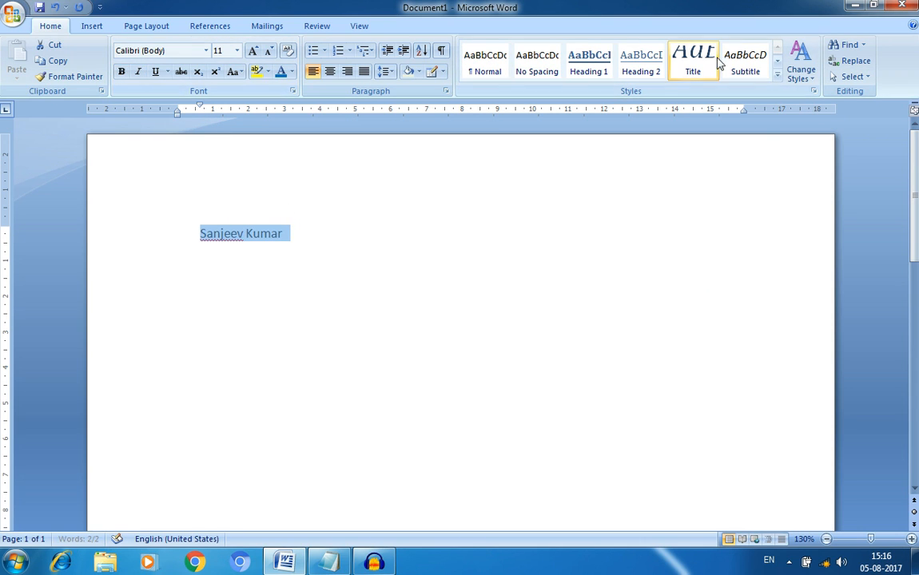
click(778, 75)
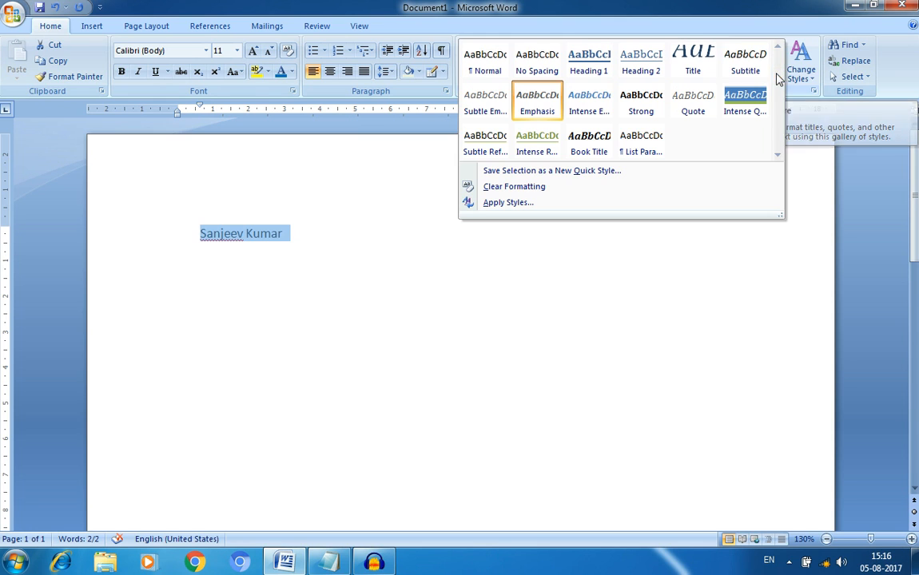
click(752, 27)
click(390, 232)
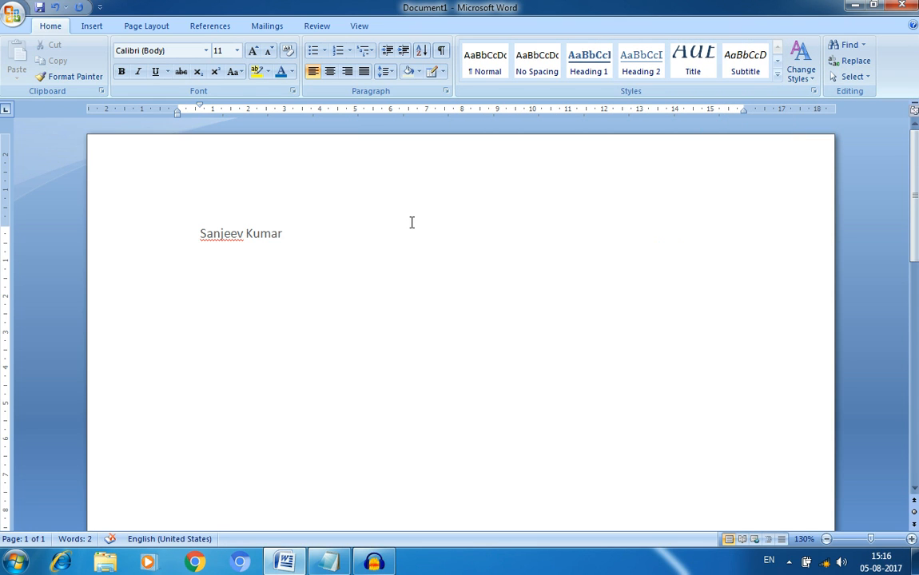
Step: Delete the name and generate sample paragraphs in its place with =rand()
drag(363, 232, 170, 229)
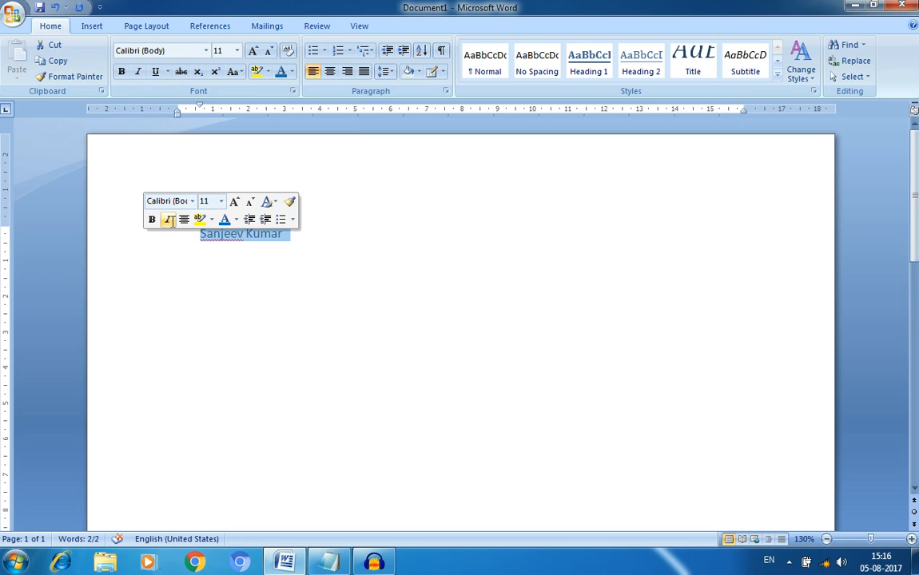
key(Delete)
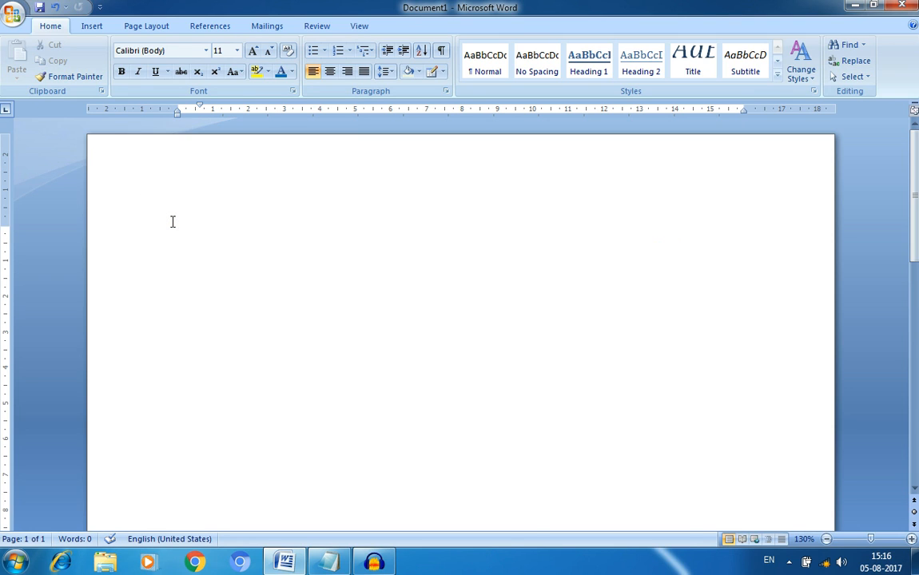
text(=rand())
key(Return)
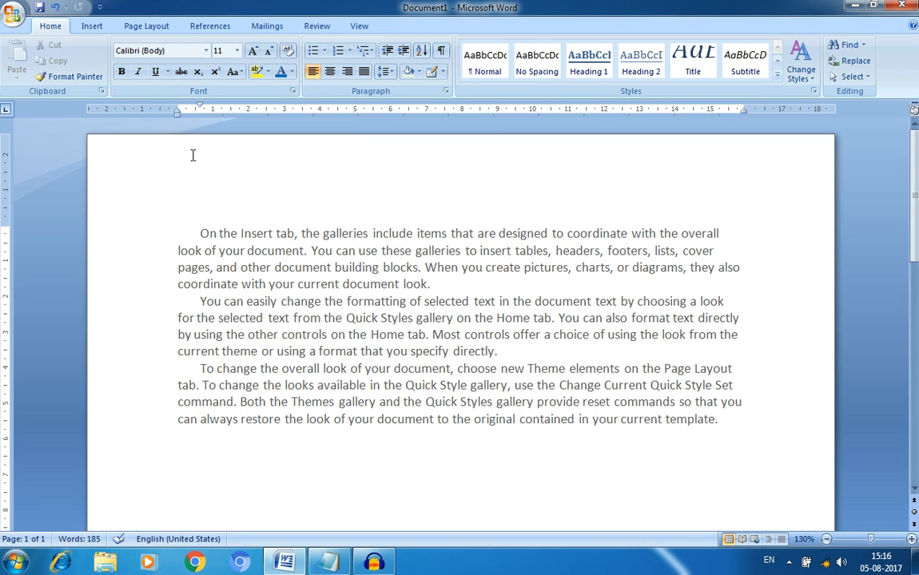
Step: Remove the first-line indent from each of the three sample paragraphs
drag(199, 110, 178, 111)
key(BackSpace)
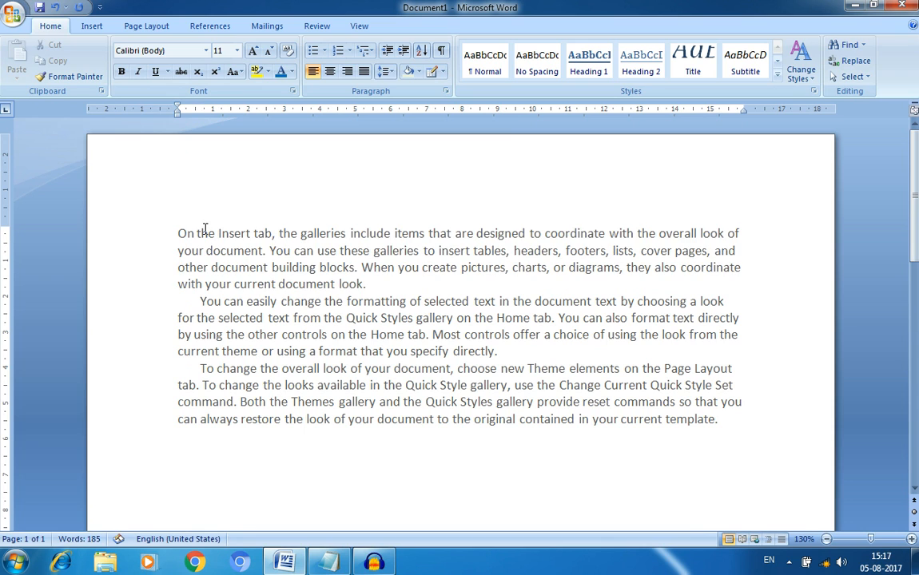
click(200, 301)
key(BackSpace)
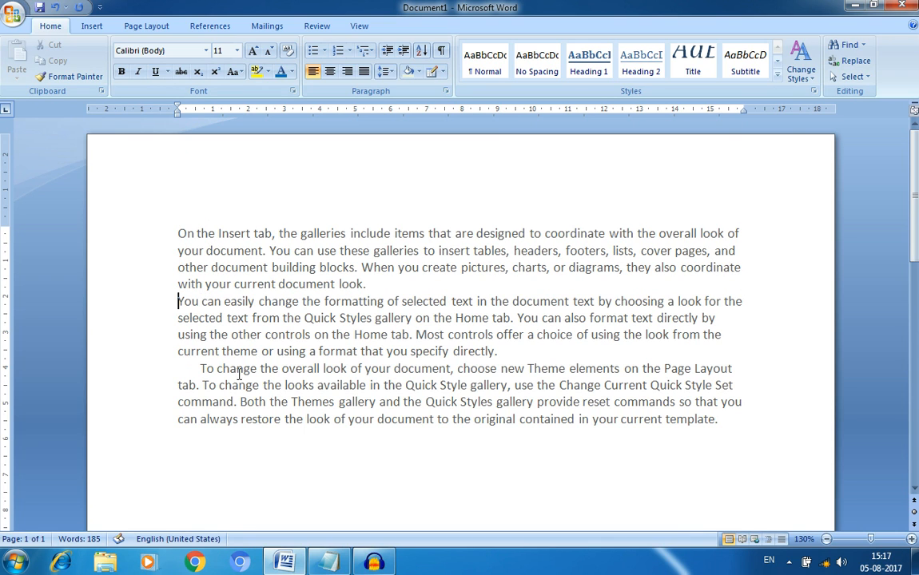
click(199, 368)
key(BackSpace)
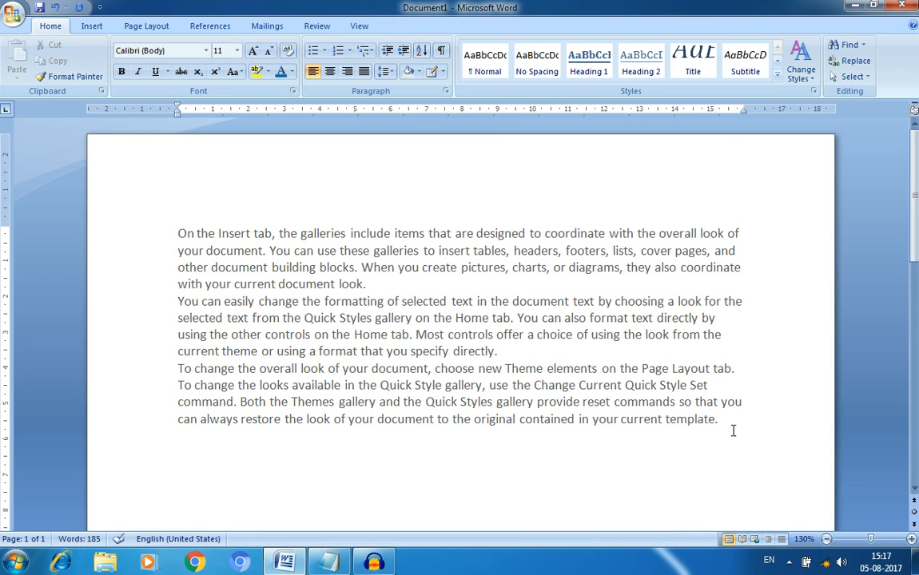
Step: Select all three sample paragraphs and apply the Normal quick style to them
drag(732, 430, 207, 197)
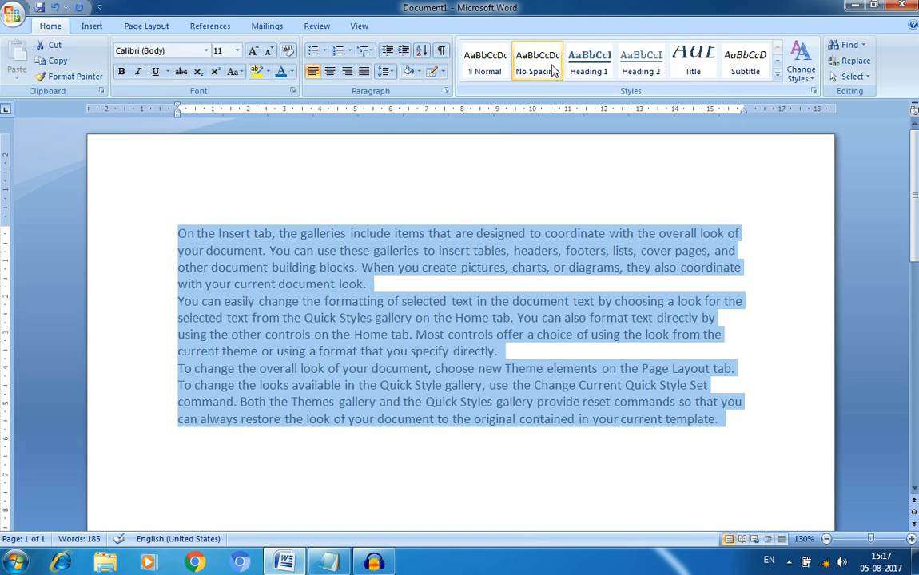
click(490, 60)
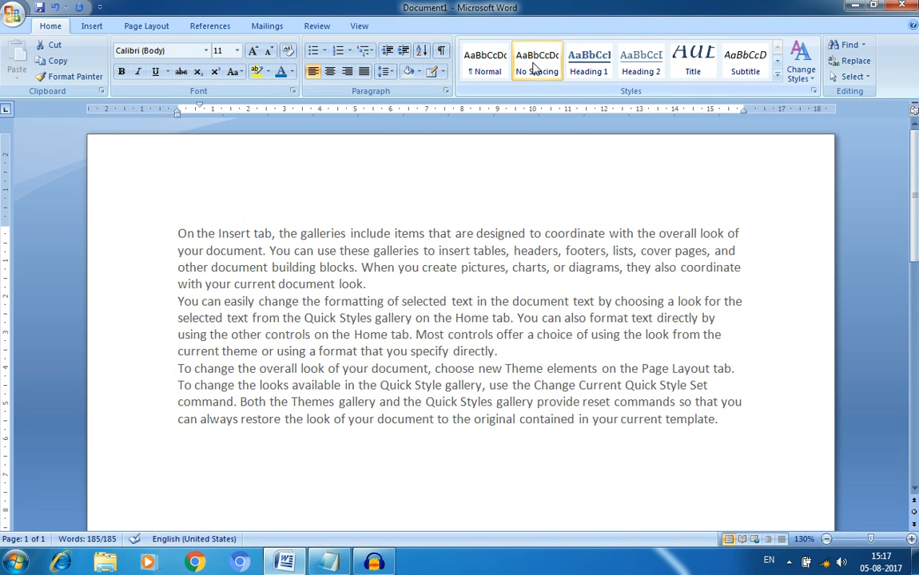
Step: Apply the No Spacing quick style to the three selected sample paragraphs
click(535, 68)
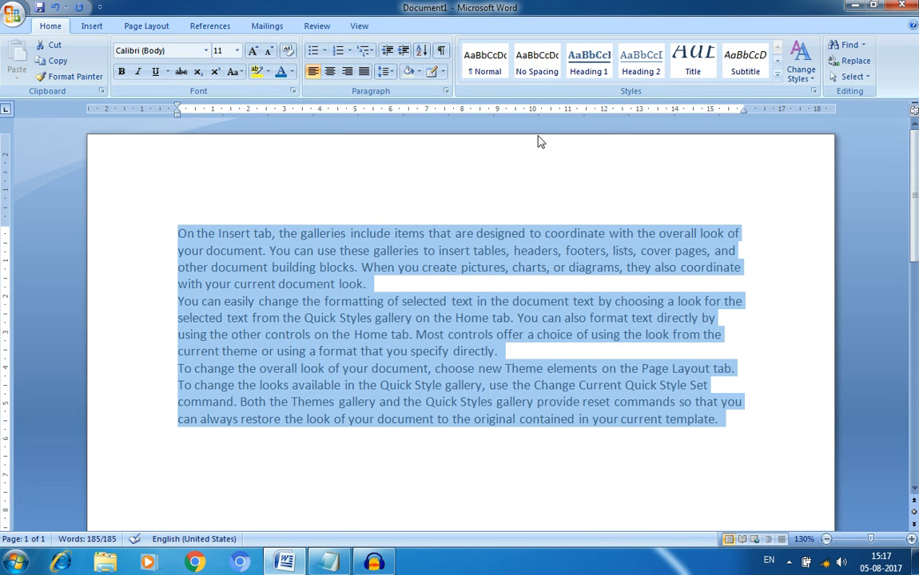
Step: Insert the title line "Ms Word" above the first sample paragraph and apply the Heading 1 quick style to it
click(182, 233)
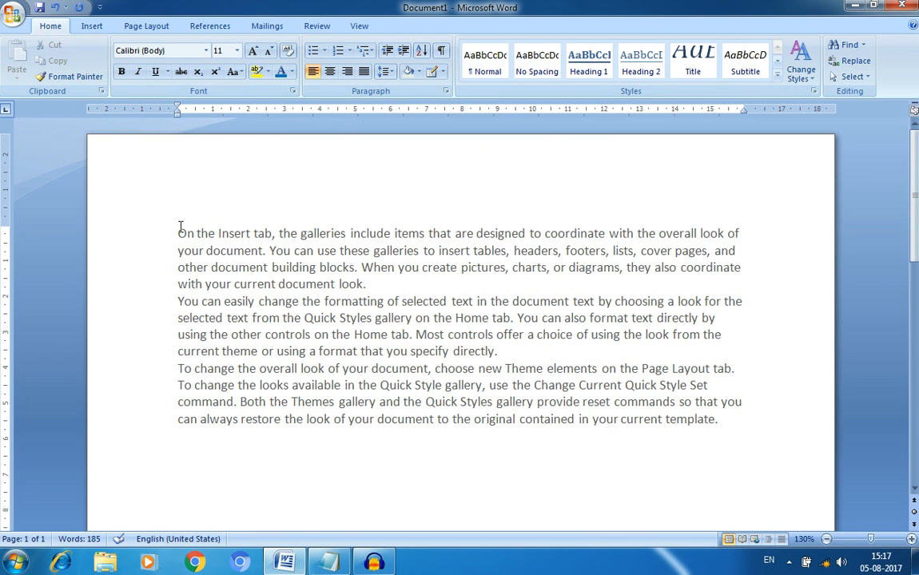
key(Return)
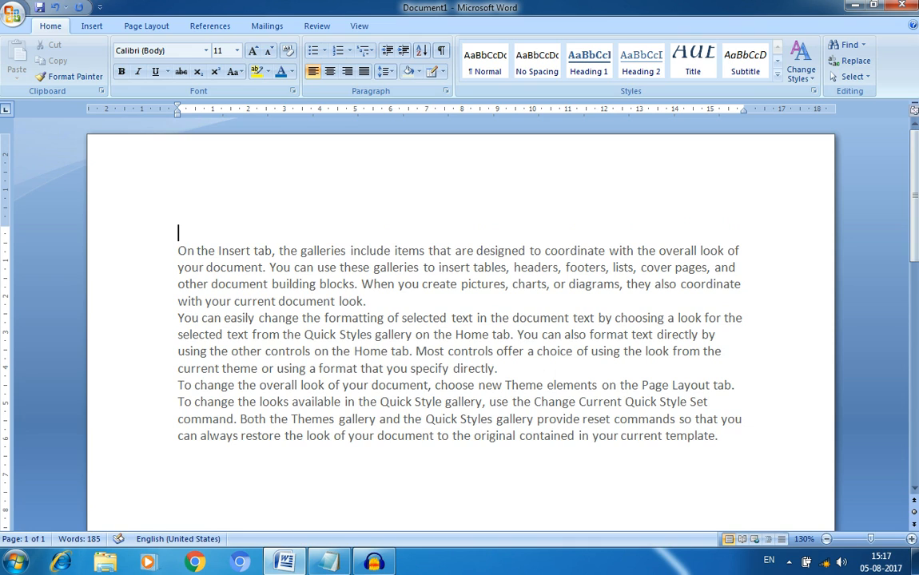
text(Ms Word)
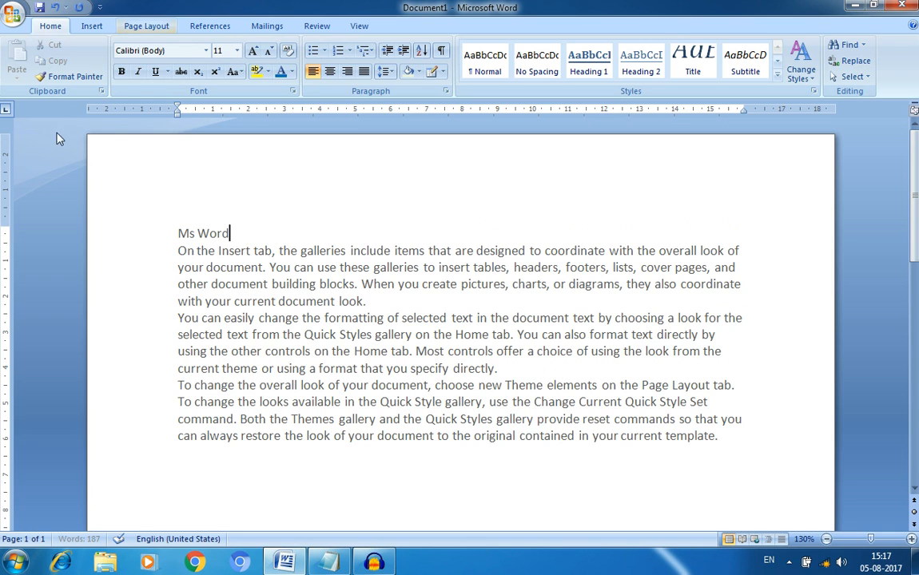
drag(230, 233, 177, 232)
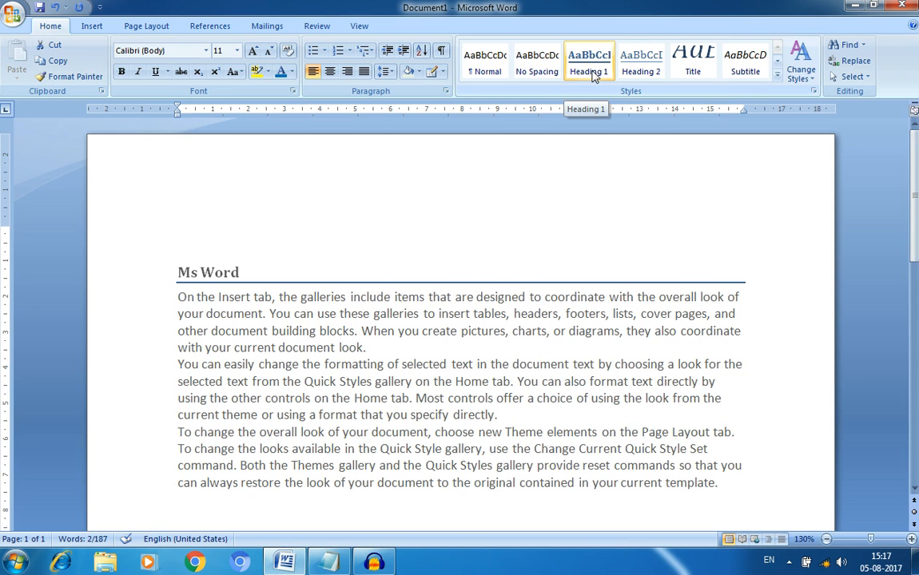
click(592, 76)
Step: Copy the three sample paragraphs and paste them onto a new second page after a page break
click(736, 482)
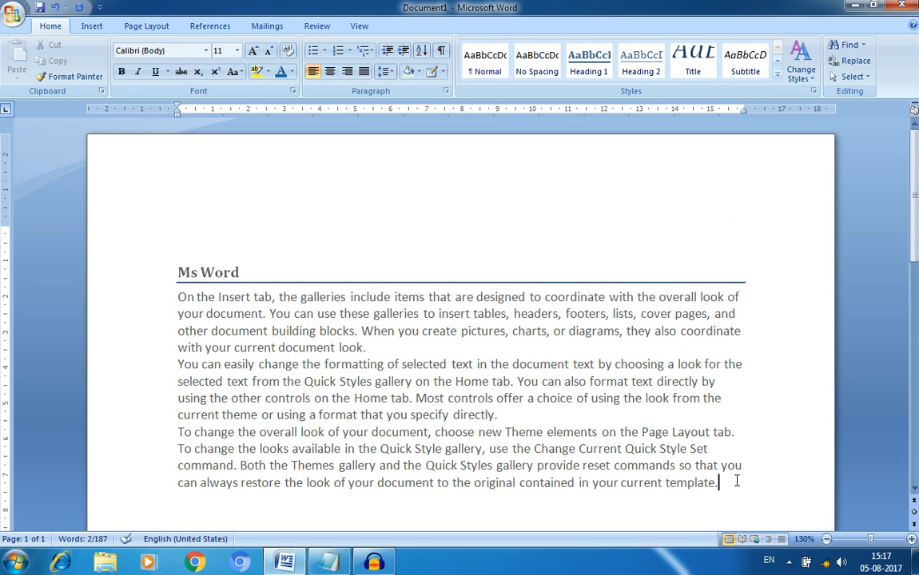
scroll(737, 480, down, 2)
drag(681, 385, 163, 206)
right_click(203, 217)
click(262, 268)
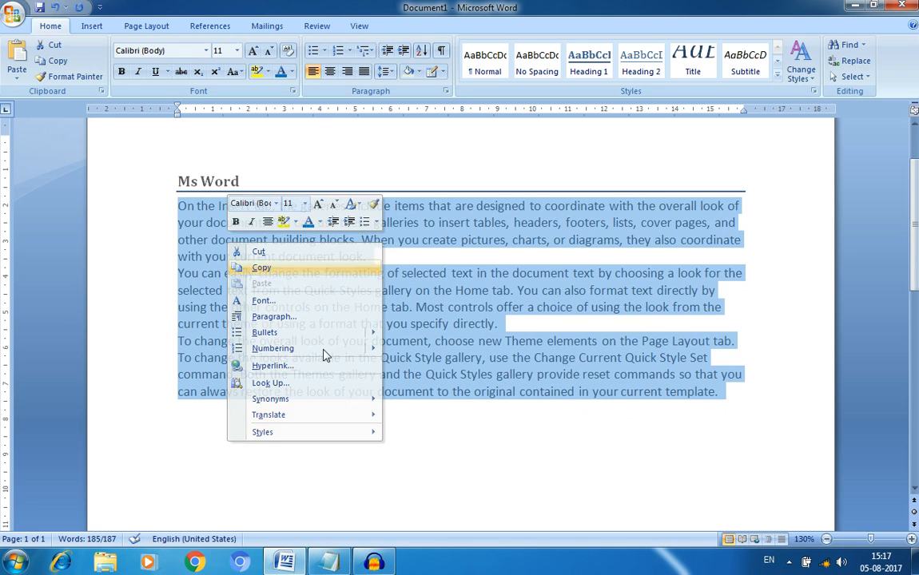
scroll(347, 376, down, 2)
click(374, 372)
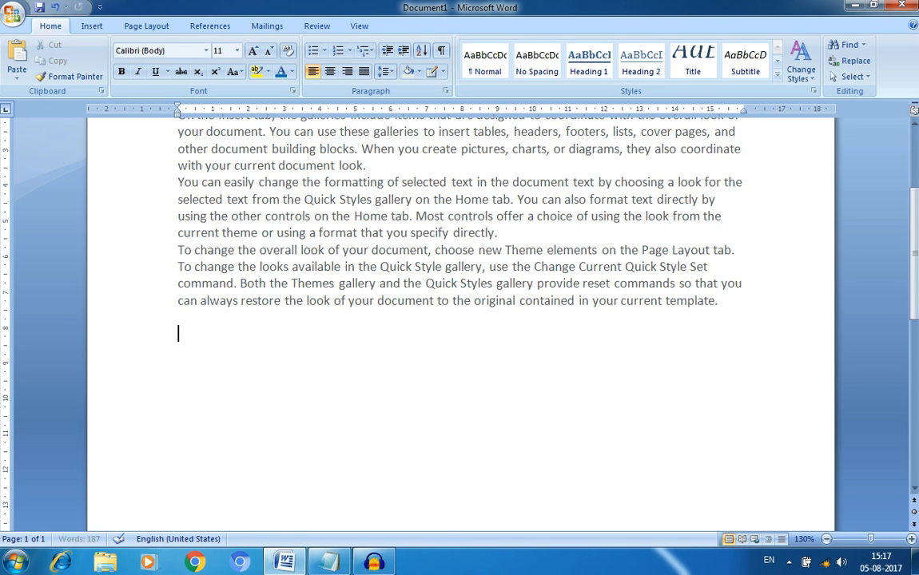
key(ctrl+Return)
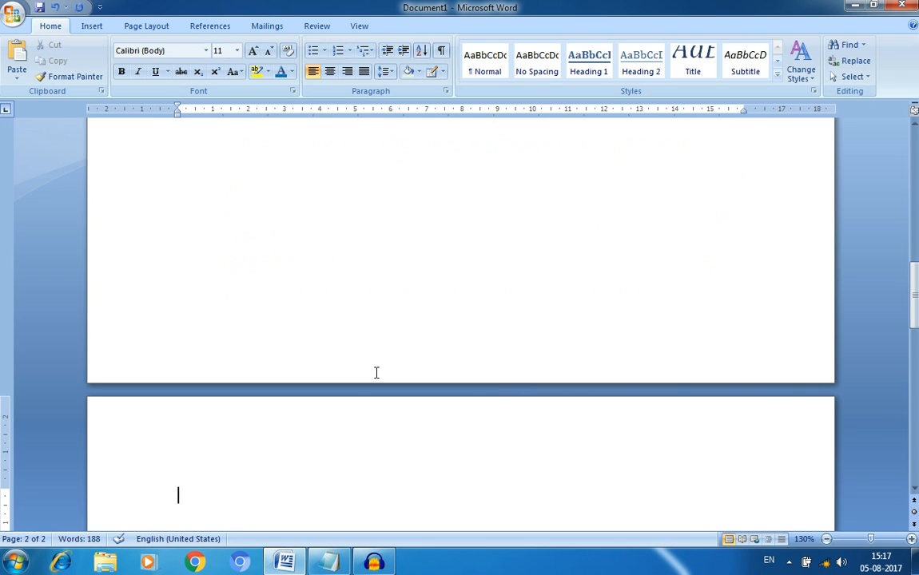
key(ctrl+v)
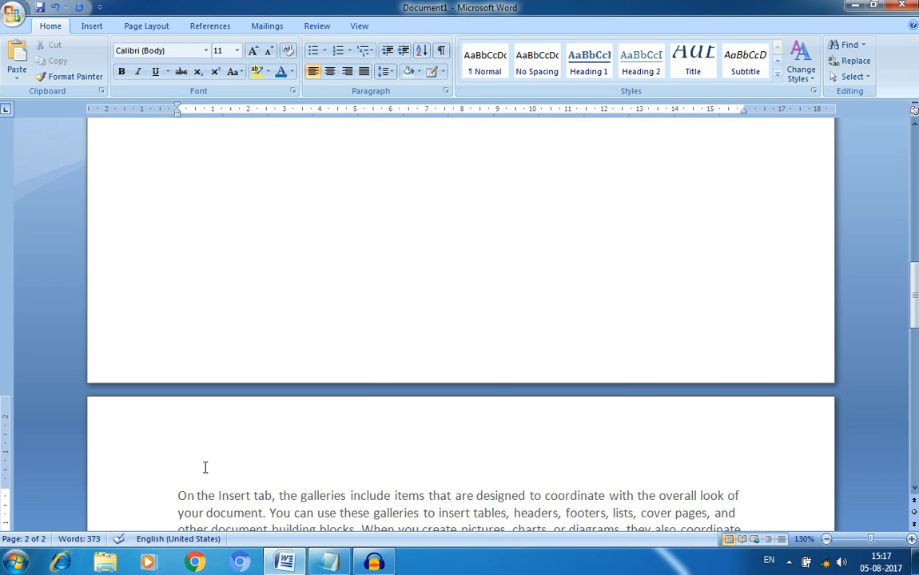
Step: Insert the title line "Photoshop" above the pasted paragraphs on page 2
key(Up)
key(Down)
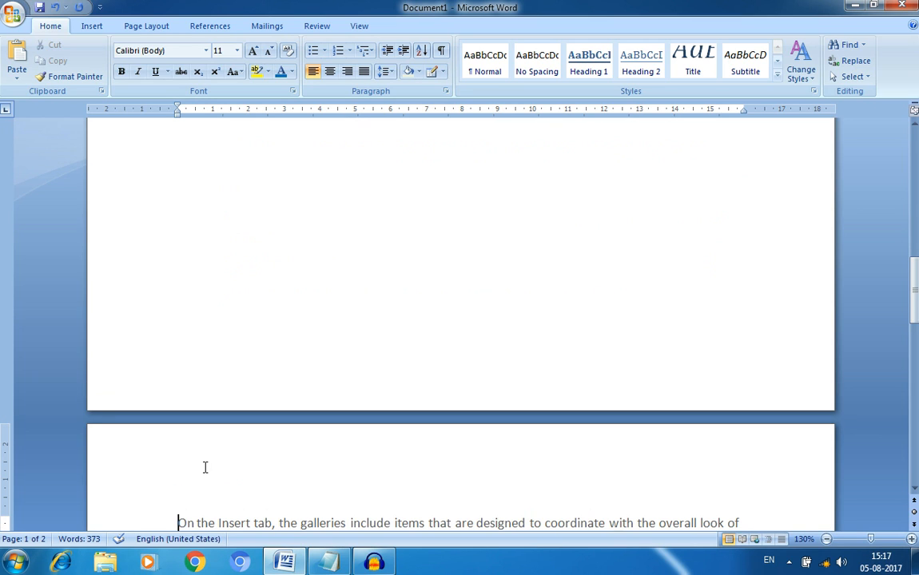
key(Return)
key(Up)
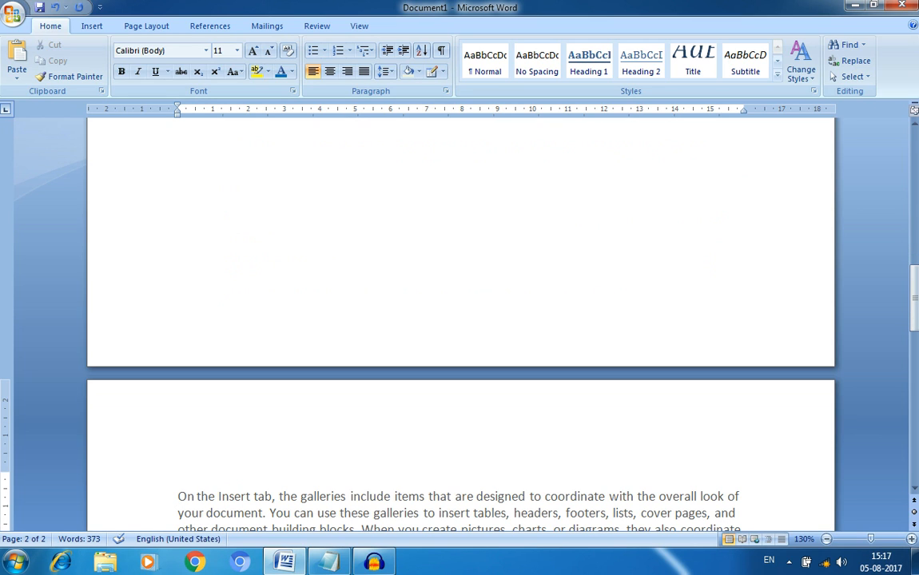
text(Photoshop)
Step: Apply the Heading 1 quick style to the "Photoshop" title
key(shift+Left)
key(shift+Left)
key(shift+Left)
key(shift+Left)
key(shift+Left)
key(shift+Left)
key(shift+Left)
key(shift+Left)
key(shift+Left)
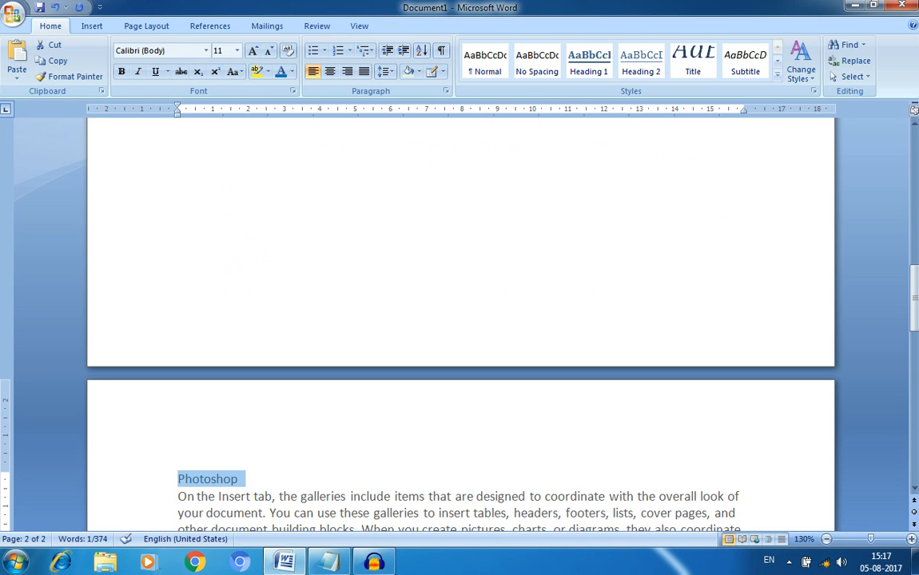
click(592, 70)
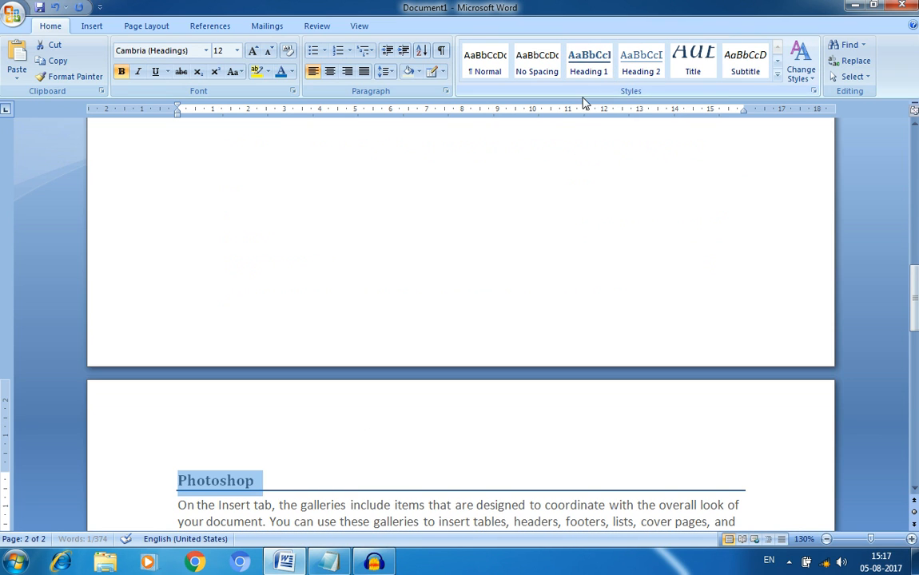
Step: Add a page break after the Photoshop text and paste the copied sample paragraphs onto page 3
scroll(396, 477, down, 3)
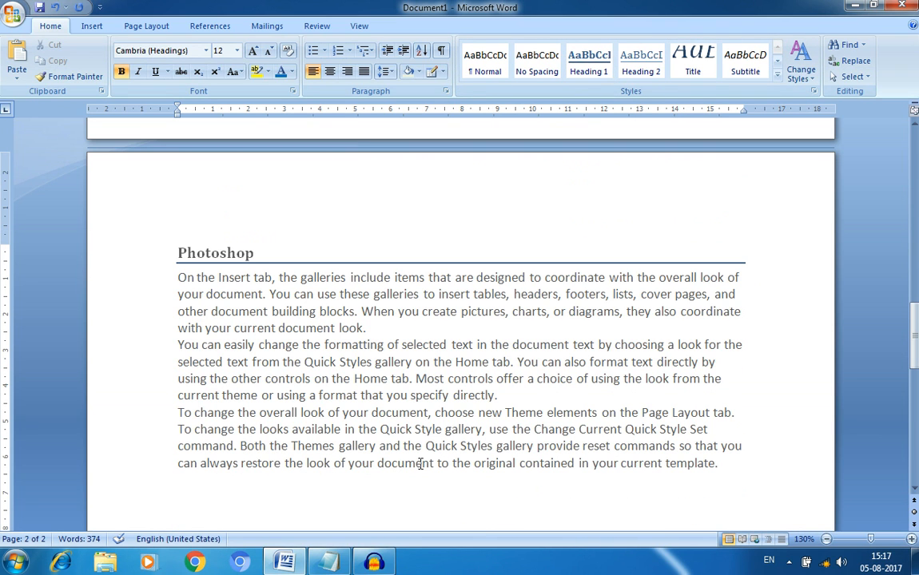
click(719, 464)
key(Return)
key(Return)
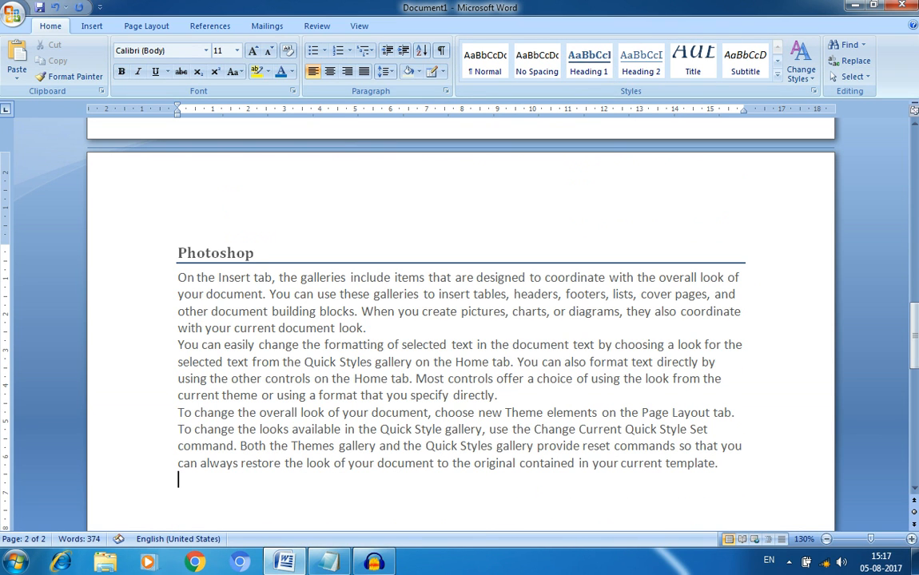
key(ctrl+Return)
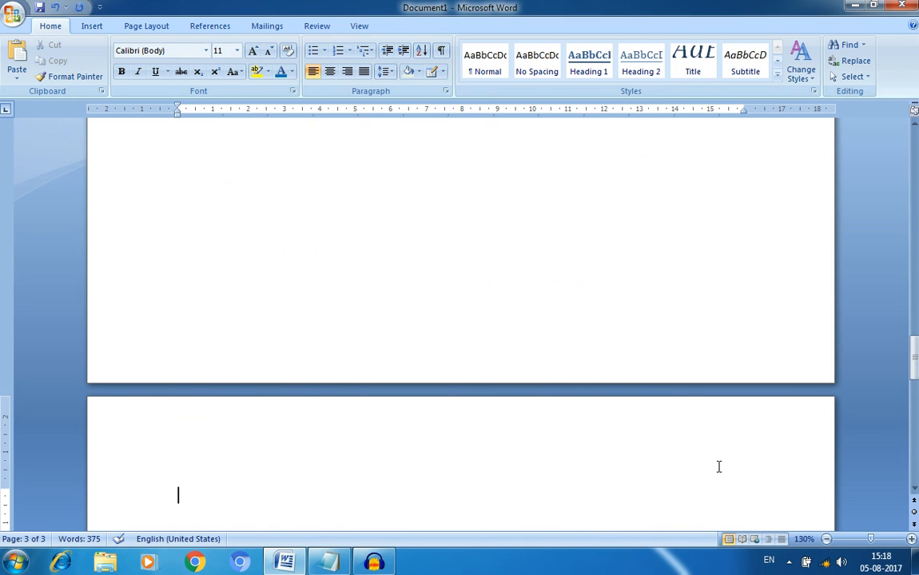
key(ctrl+v)
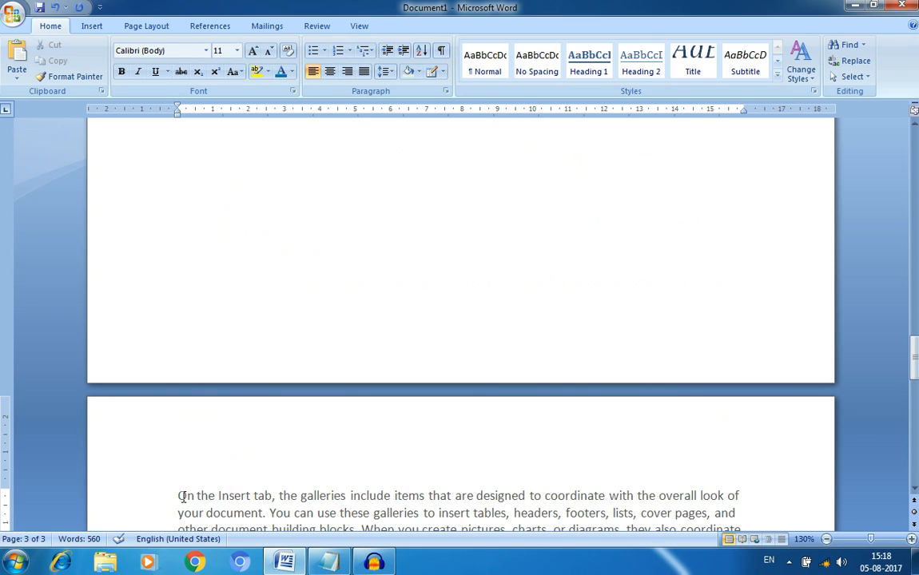
Step: Insert the title line "Excel" above the pasted paragraphs on page 3
click(183, 497)
key(Return)
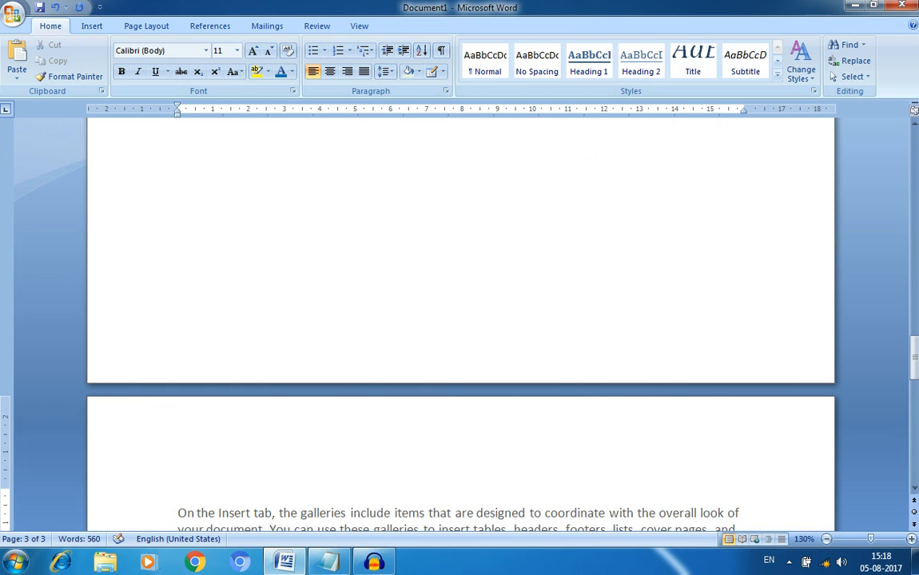
text(Excel)
Step: Apply the Heading 1 quick style to the "Excel" title
key(shift+Left)
key(shift+Left)
key(shift+Left)
key(shift+Left)
key(shift+Left)
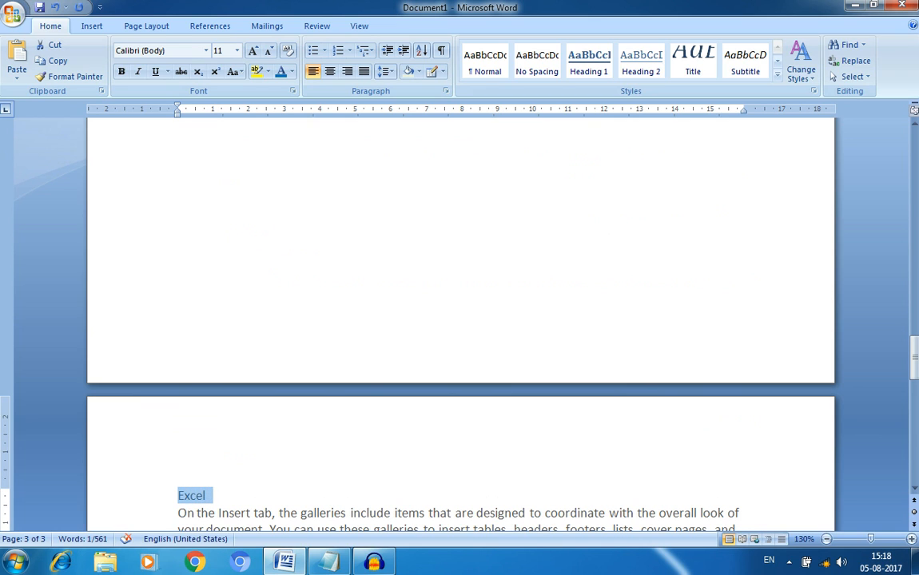
click(589, 72)
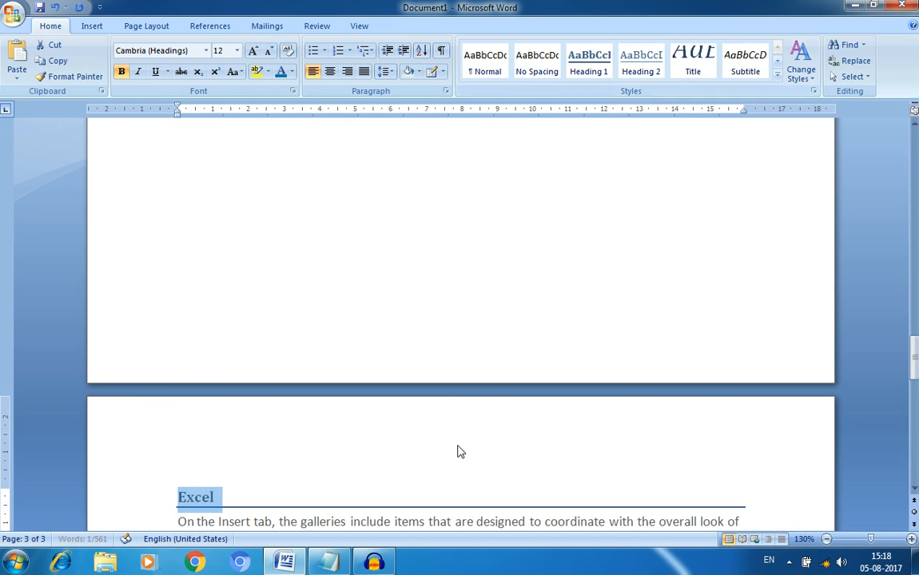
Step: Add a page break after the Excel text and paste the copied sample paragraphs onto page 4
scroll(432, 453, up, 4)
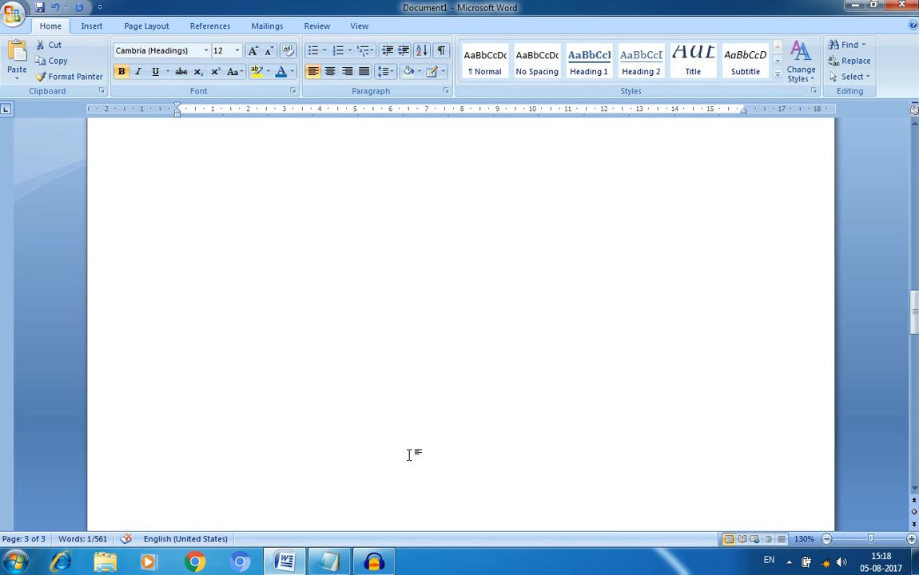
scroll(410, 455, up, 10)
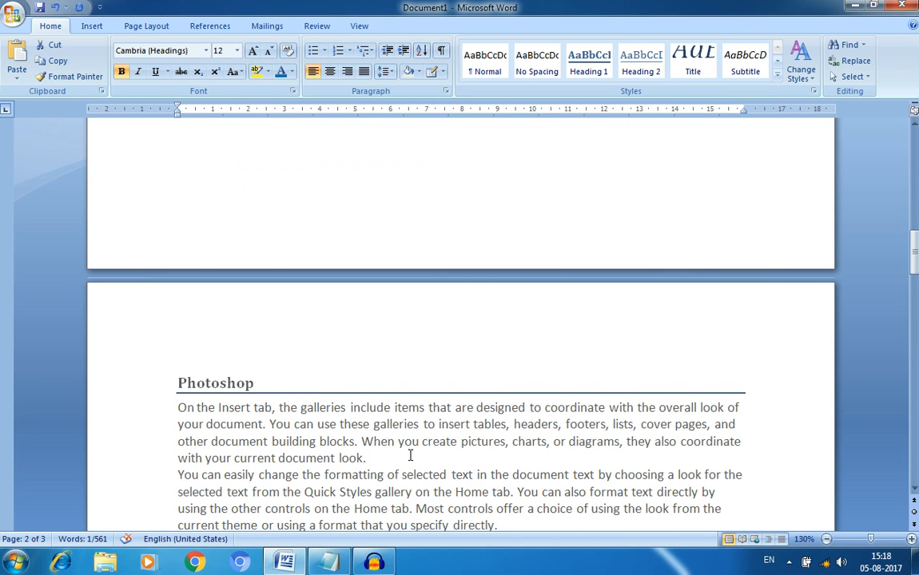
scroll(410, 455, down, 5)
scroll(410, 454, down, 6)
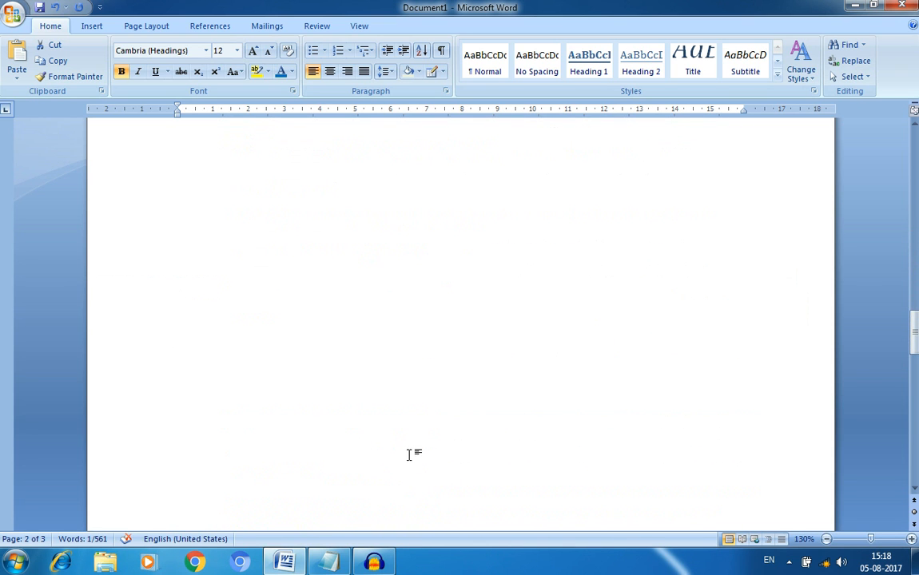
click(363, 441)
scroll(364, 447, down, 4)
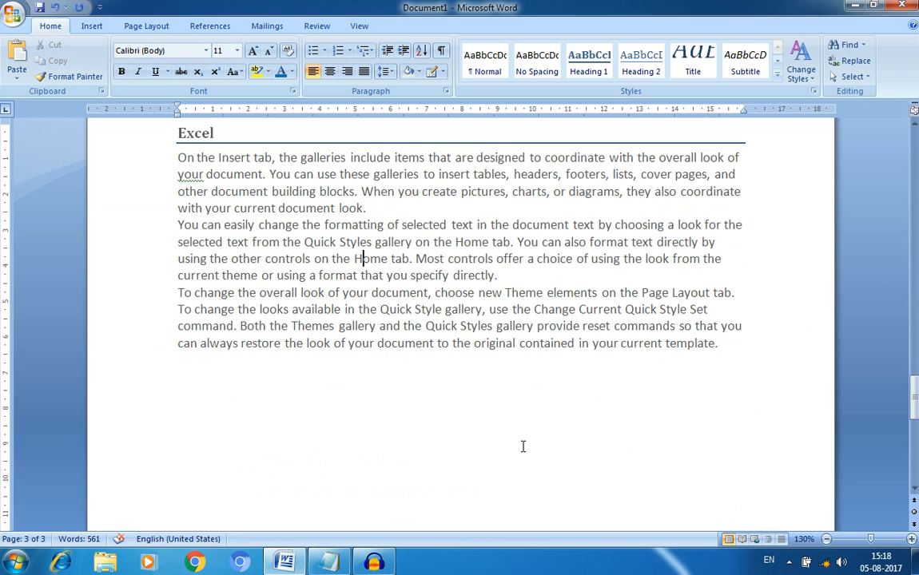
click(745, 351)
key(Return)
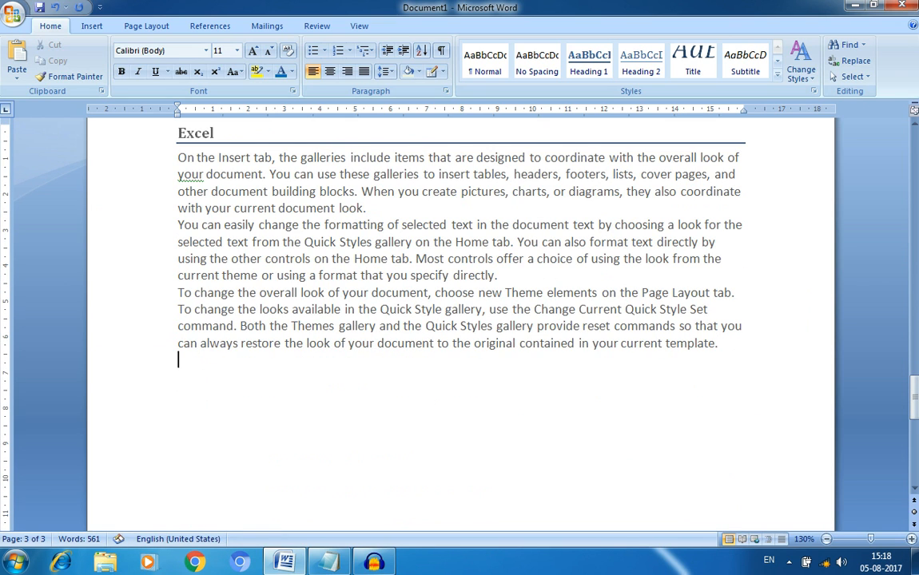
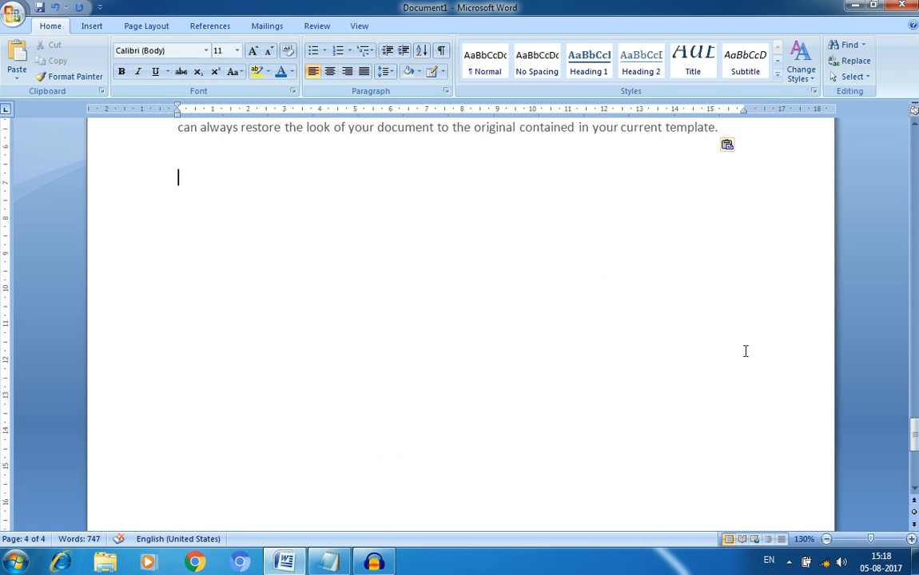
Step: Insert the title line "Powerpoint" above the pasted paragraphs on page 4
scroll(519, 323, down, 8)
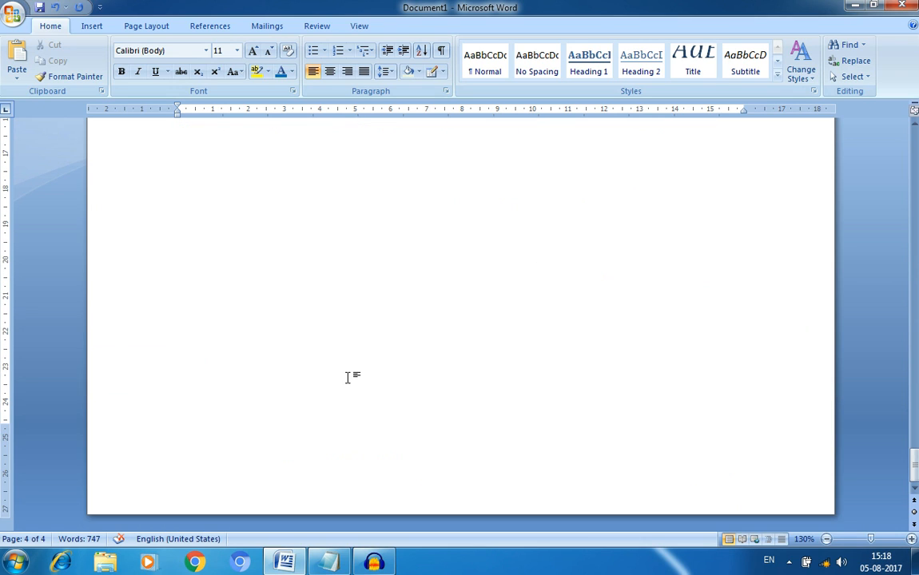
scroll(348, 377, up, 10)
click(186, 240)
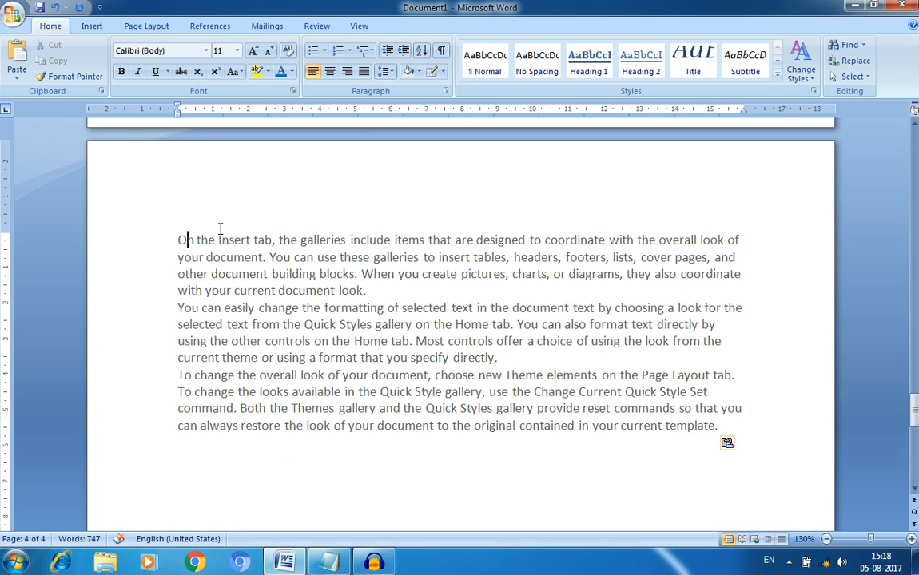
key(Left)
key(Left)
key(Right)
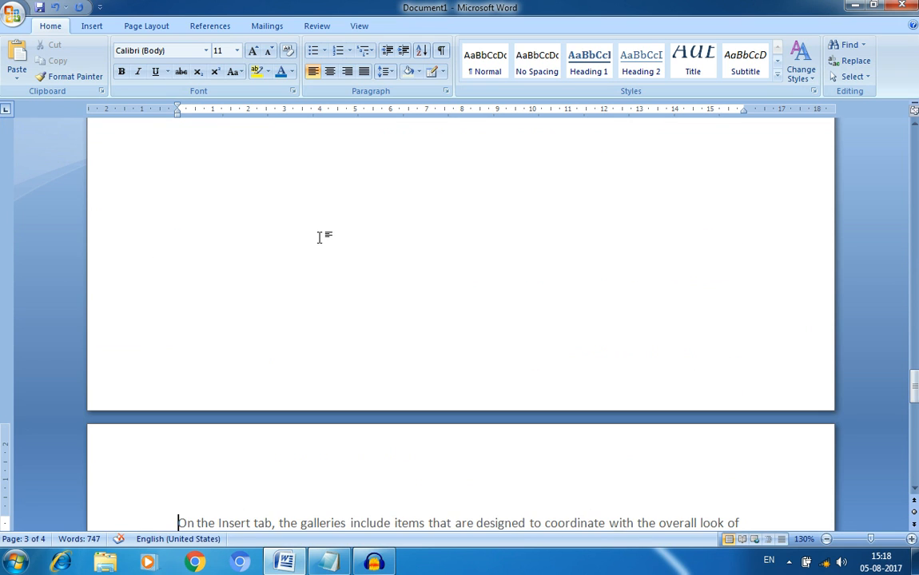
key(Return)
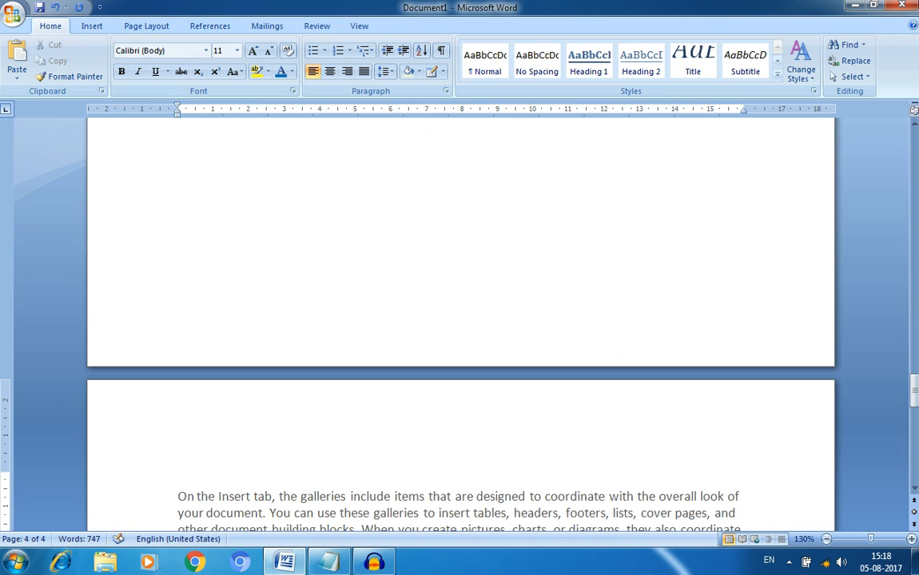
text(Powerpoint)
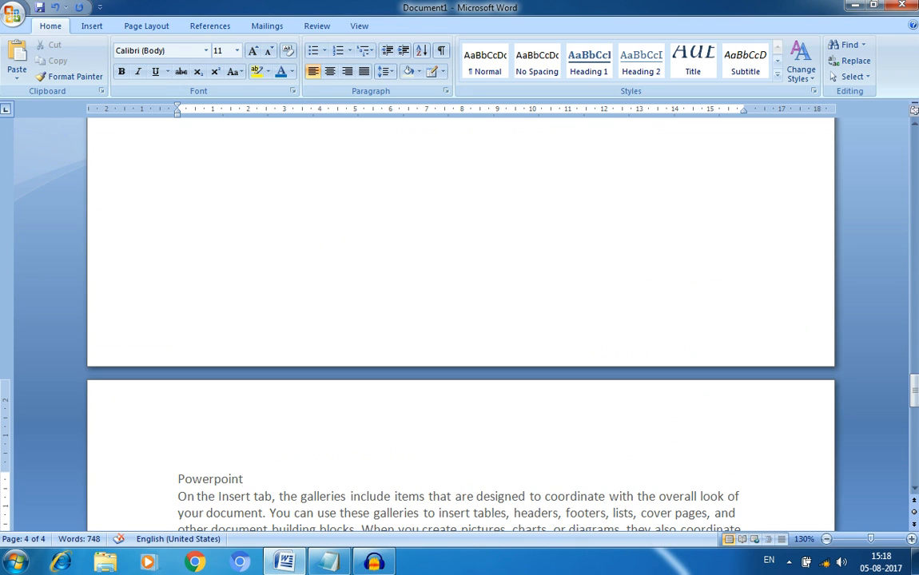
Step: Correct the page 4 title to the suggested spelling "PowerPoint" and apply the Heading 1 quick style to it
key(shift+Left)
key(shift+Left)
key(shift+Left)
key(shift+Left)
key(shift+Left)
key(shift+Left)
key(shift+Left)
key(shift+Left)
key(shift+Left)
key(shift+Left)
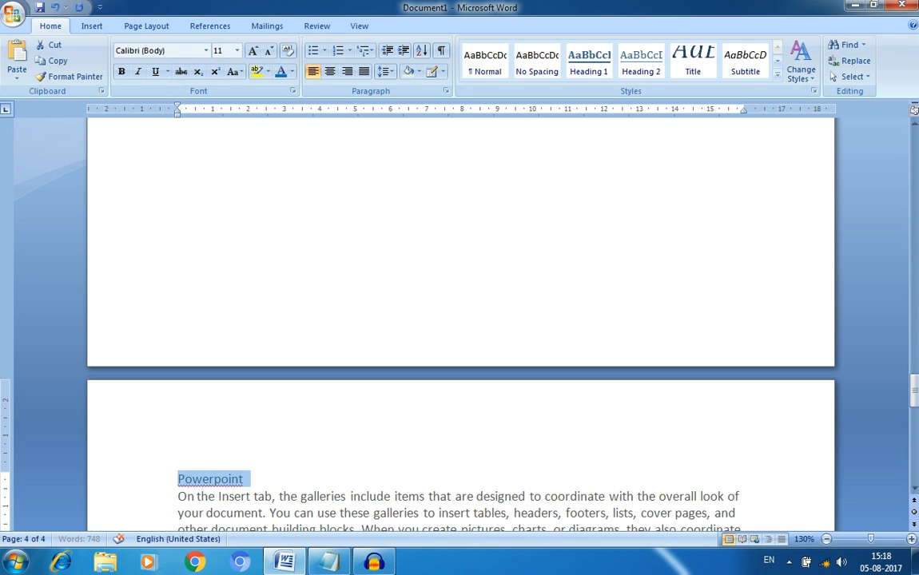
right_click(210, 478)
click(204, 472)
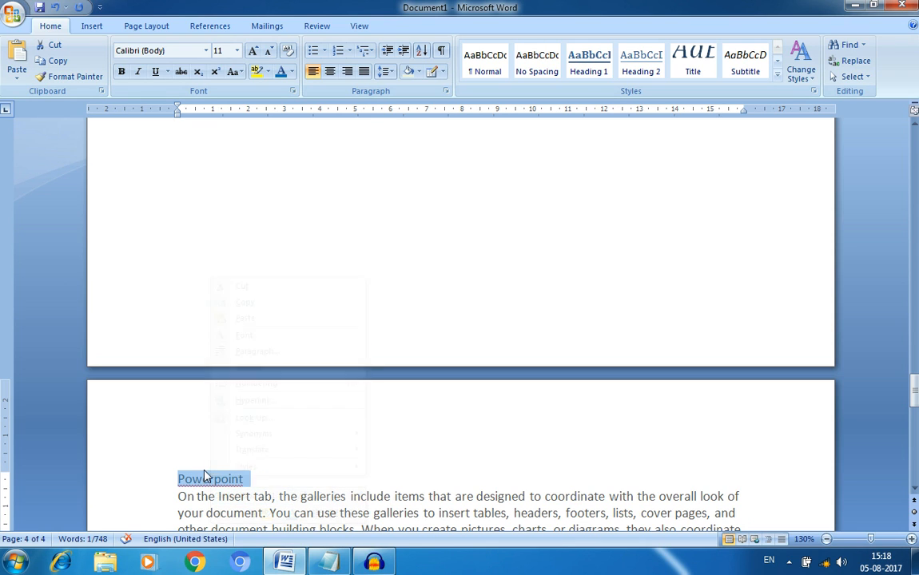
click(202, 479)
right_click(202, 479)
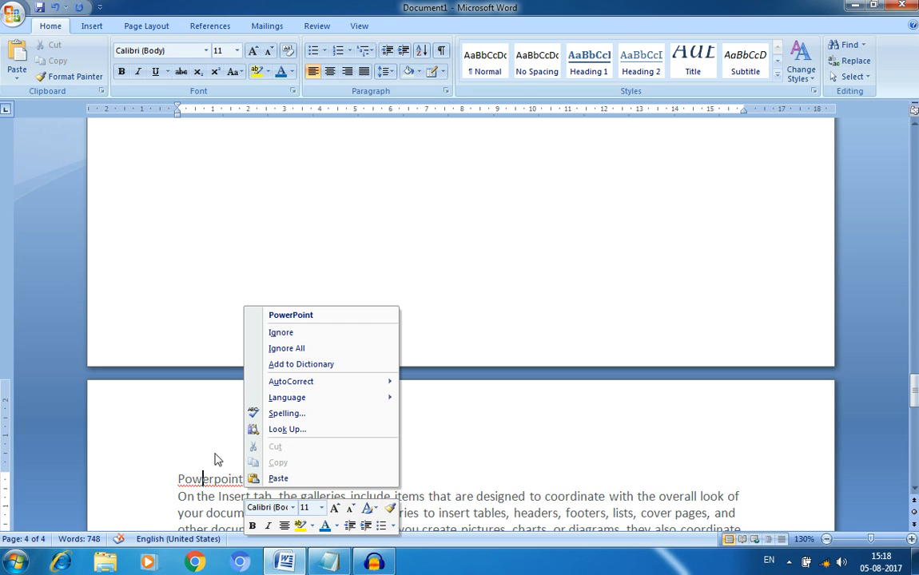
click(290, 315)
drag(243, 478, 178, 478)
click(589, 66)
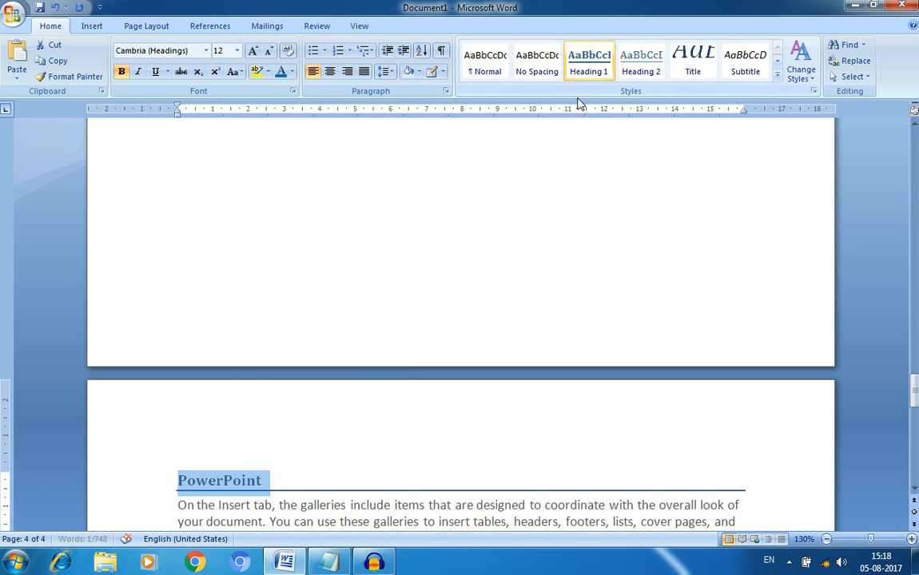
Step: Look through the document's pages, from the PowerPoint page back to the Ms Word page, to review the styled titles
scroll(470, 452, down, 5)
scroll(470, 450, up, 4)
scroll(463, 471, down, 5)
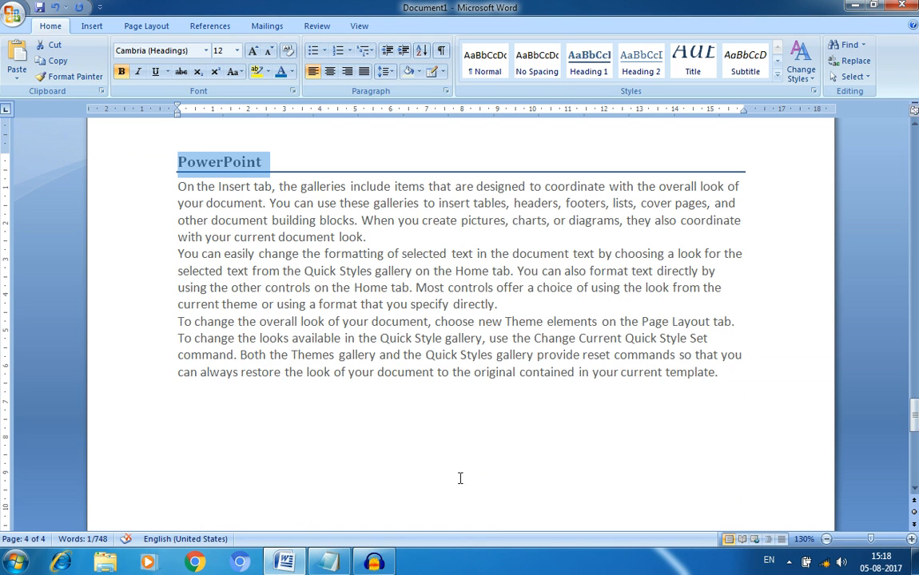
scroll(378, 373, up, 5)
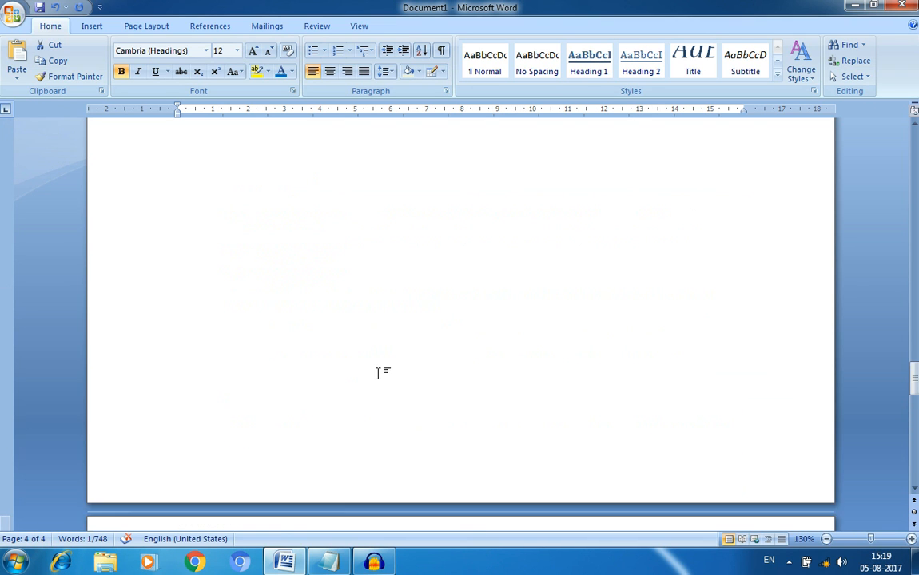
scroll(378, 373, up, 3)
drag(915, 354, 916, 142)
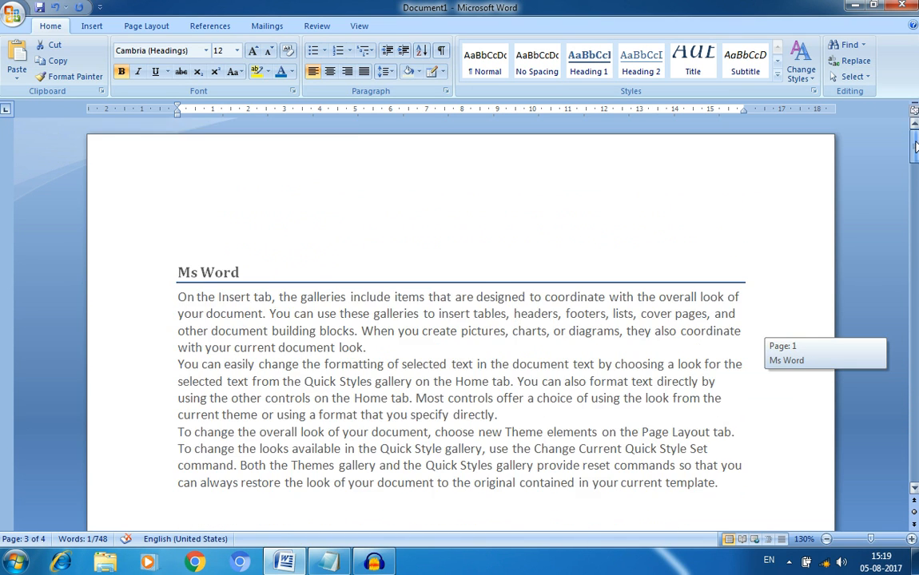
click(248, 345)
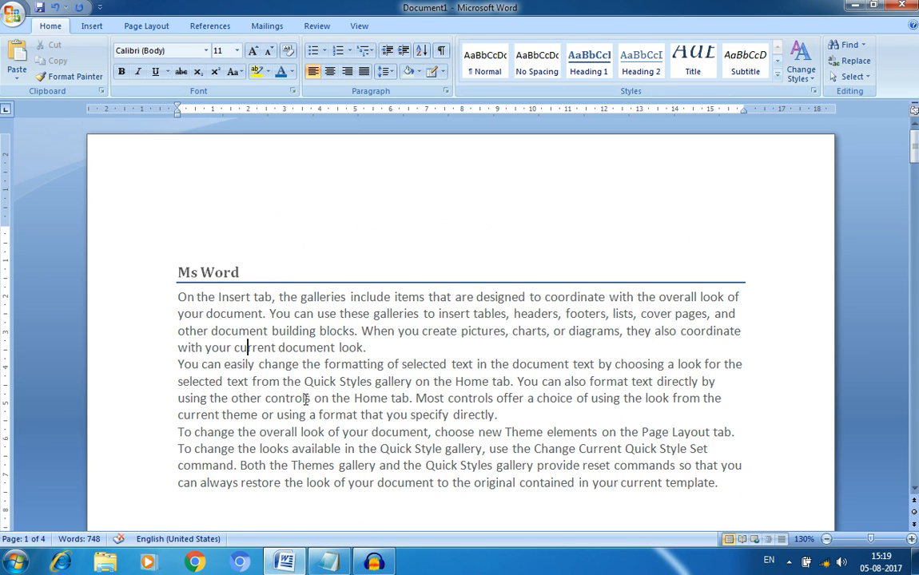
scroll(306, 391, down, 10)
scroll(306, 392, down, 15)
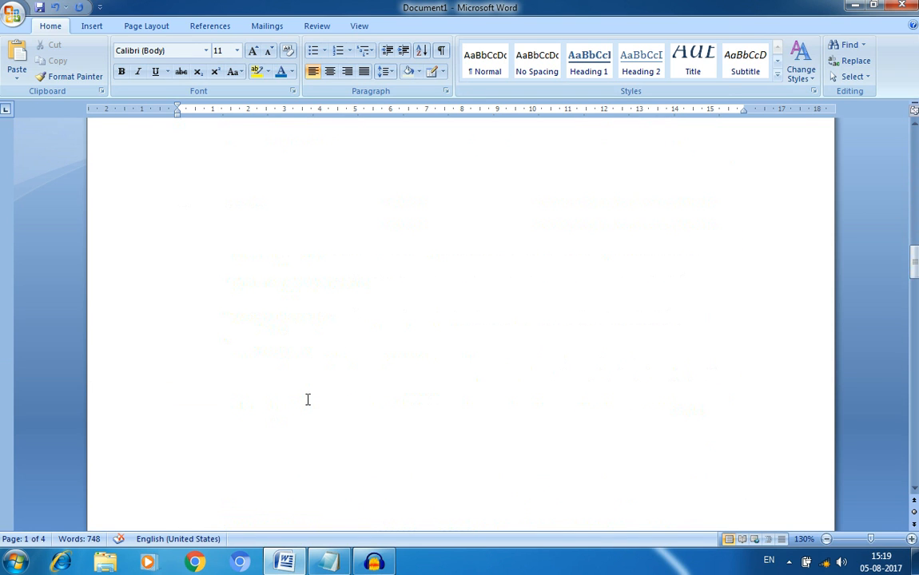
scroll(308, 399, up, 15)
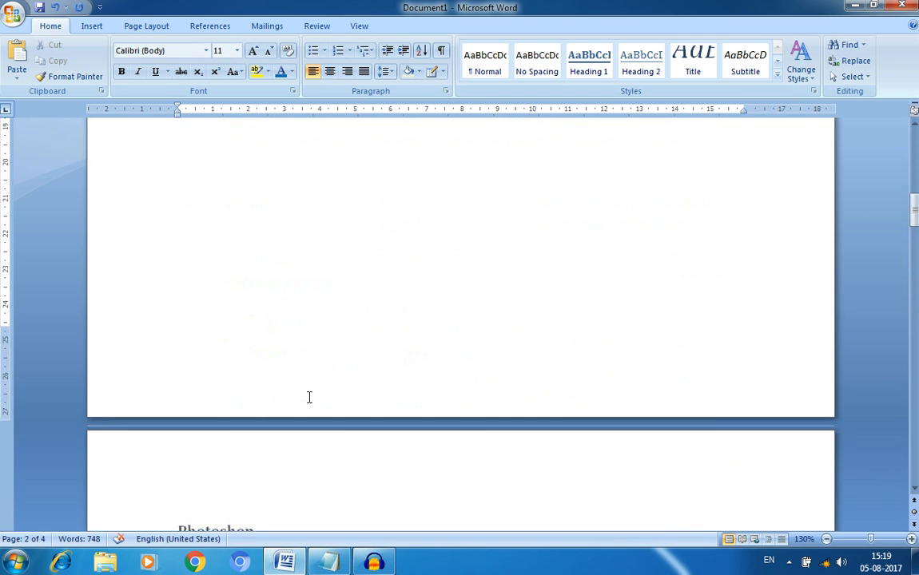
scroll(309, 397, up, 3)
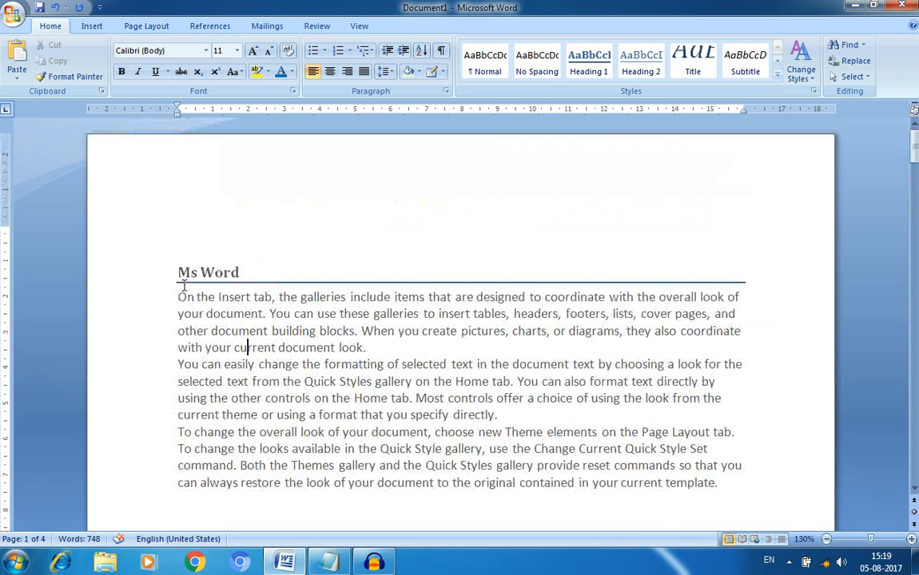
Step: Use the Document Map to jump to the PowerPoint, Photoshop, Excel and Ms Word headings, and close the map when done
click(359, 27)
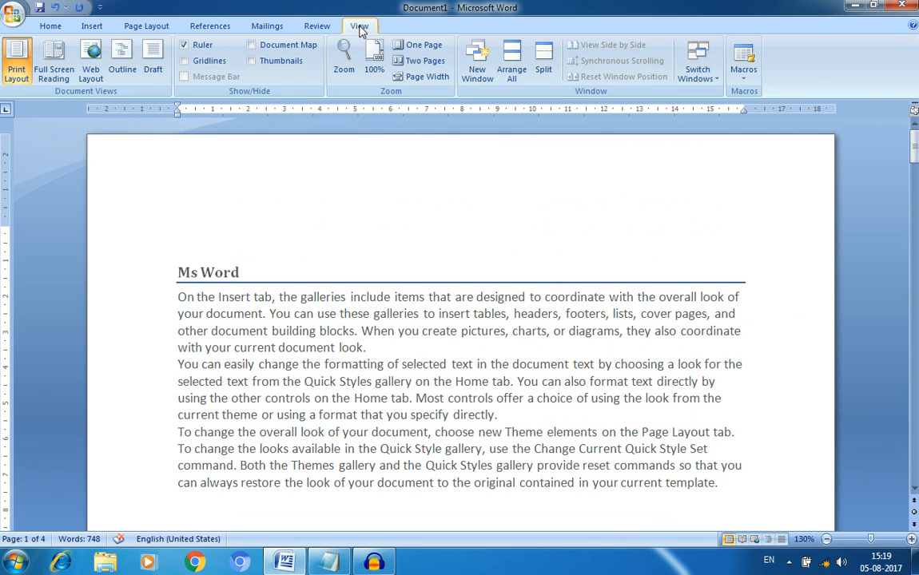
click(252, 46)
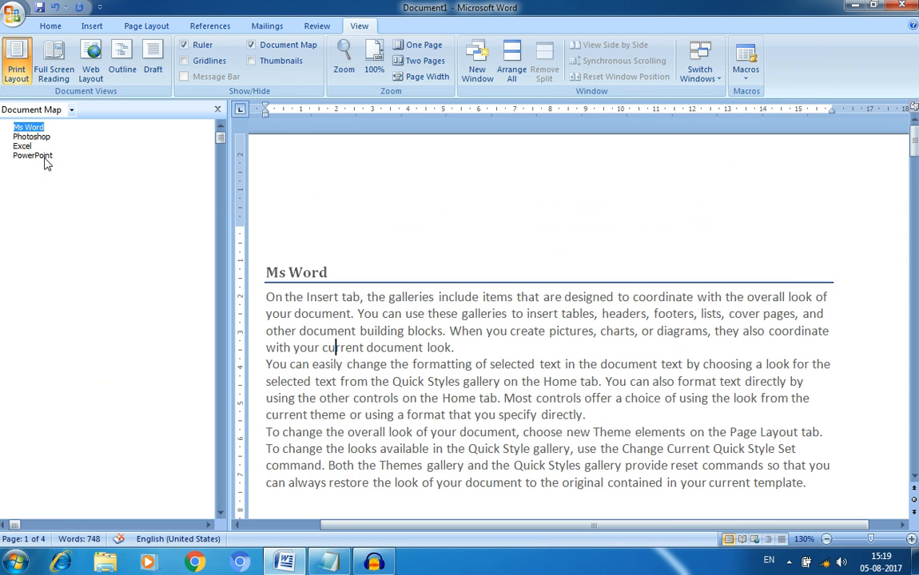
click(36, 156)
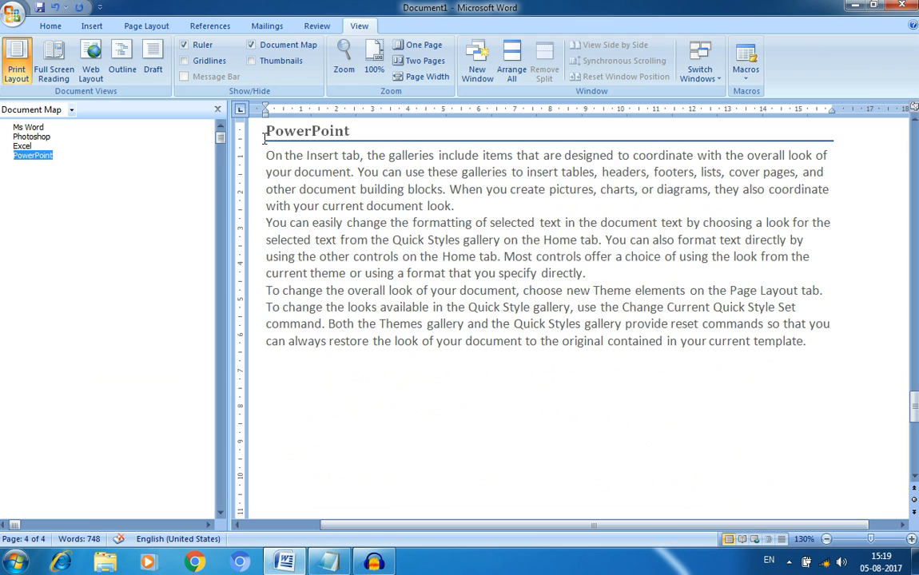
click(32, 137)
click(23, 146)
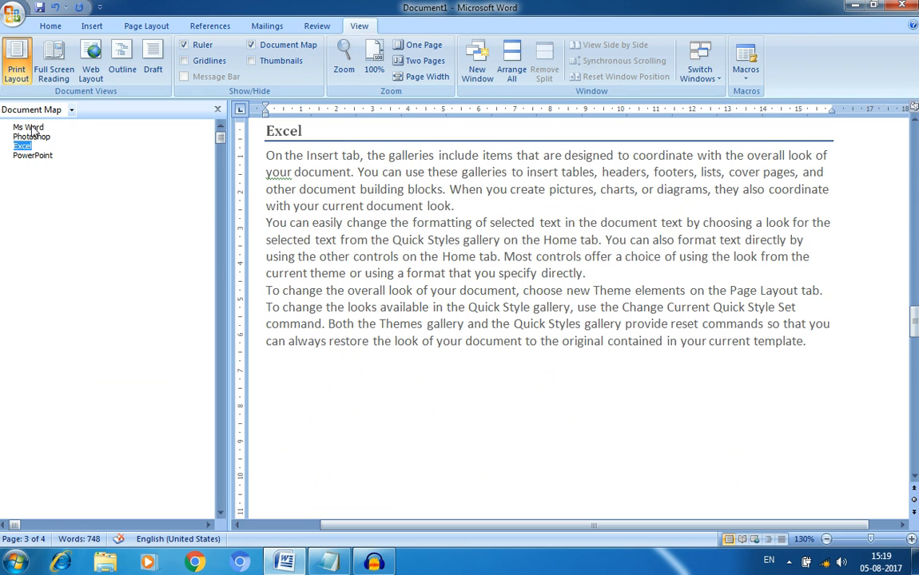
click(29, 127)
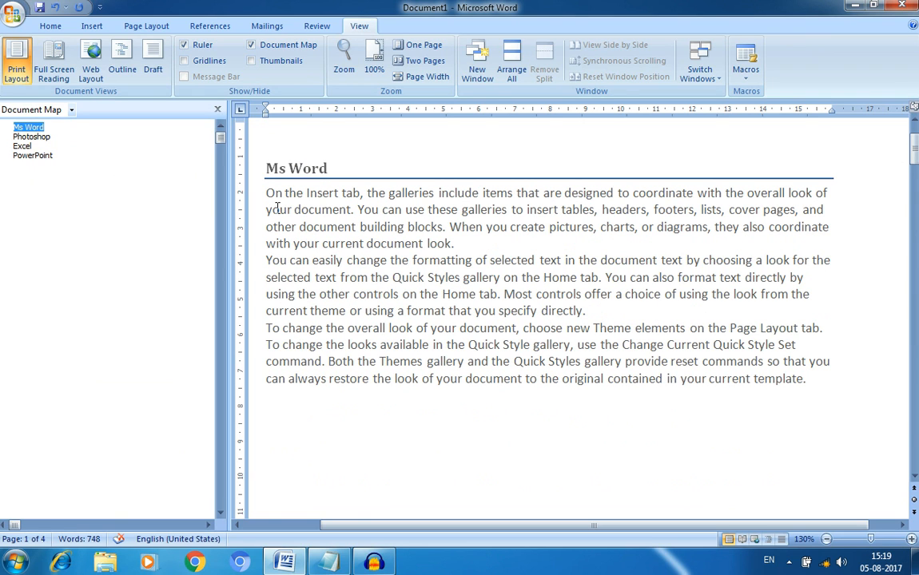
click(217, 111)
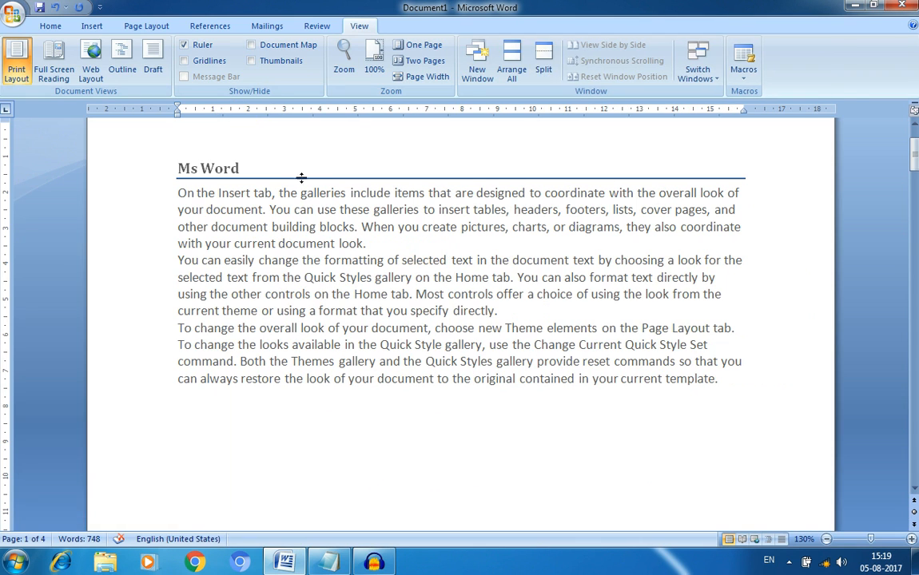
click(56, 30)
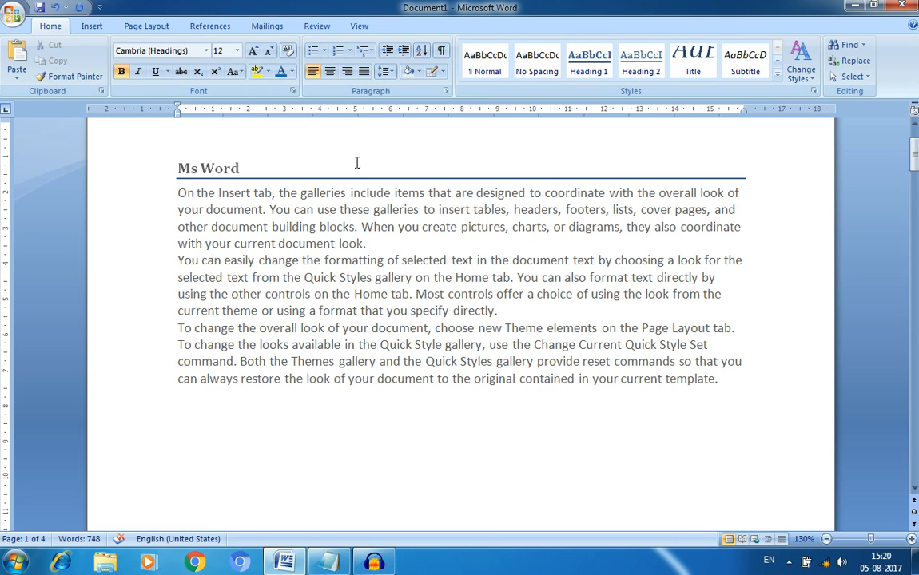
click(359, 25)
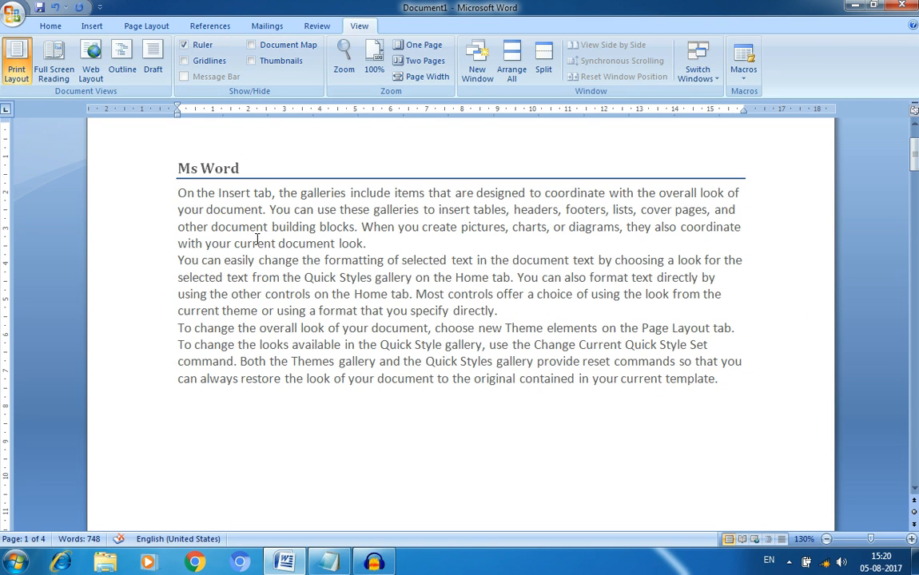
click(50, 26)
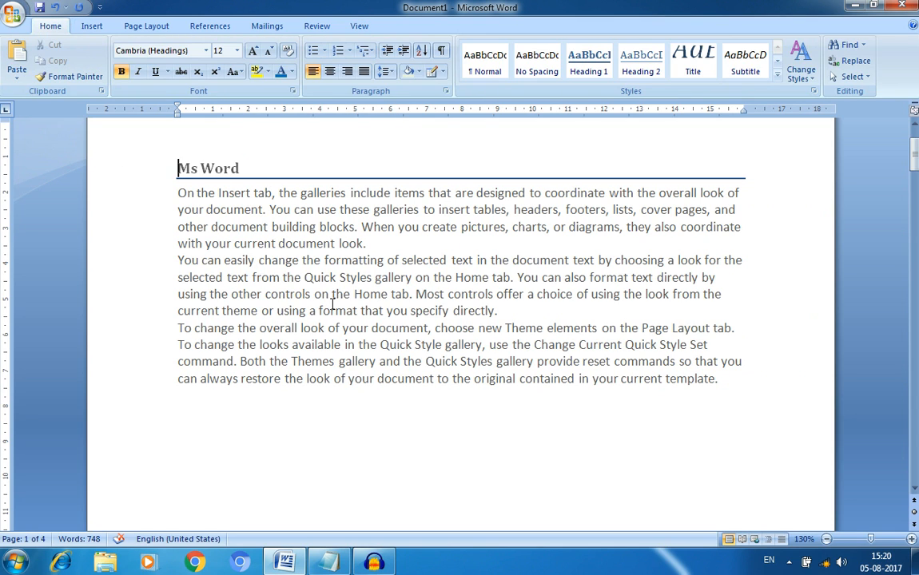